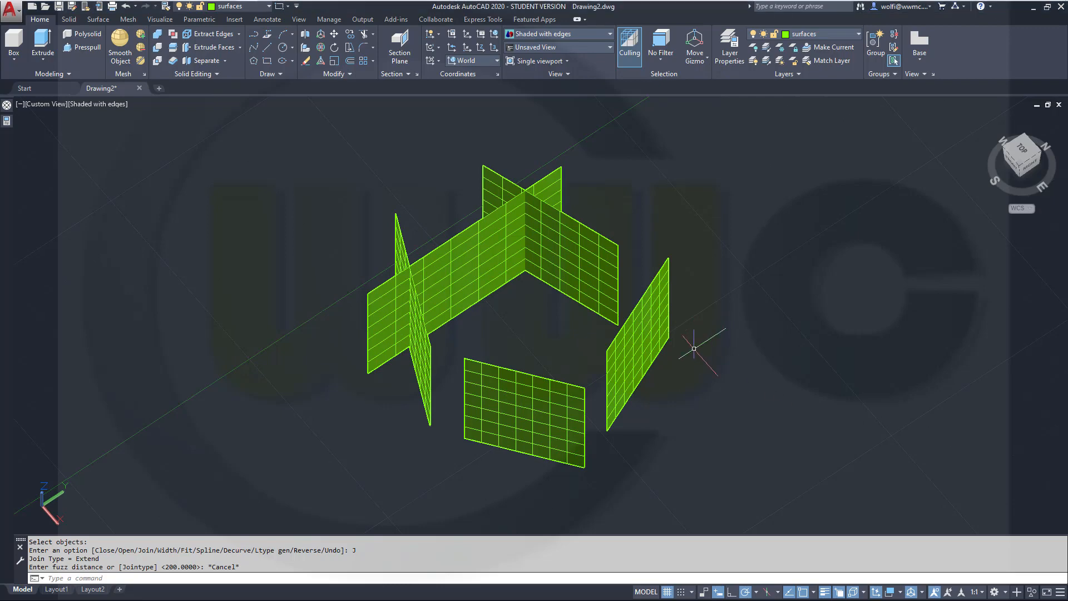
# Join all the separate wall profiles with a multiple polyline edit (PEDIT), using a fuzz distance of 100
pyautogui.keyDown('shift'); pyautogui.moveTo(694, 348); pyautogui.dragTo(698, 398, button='middle'); pyautogui.keyUp('shift')
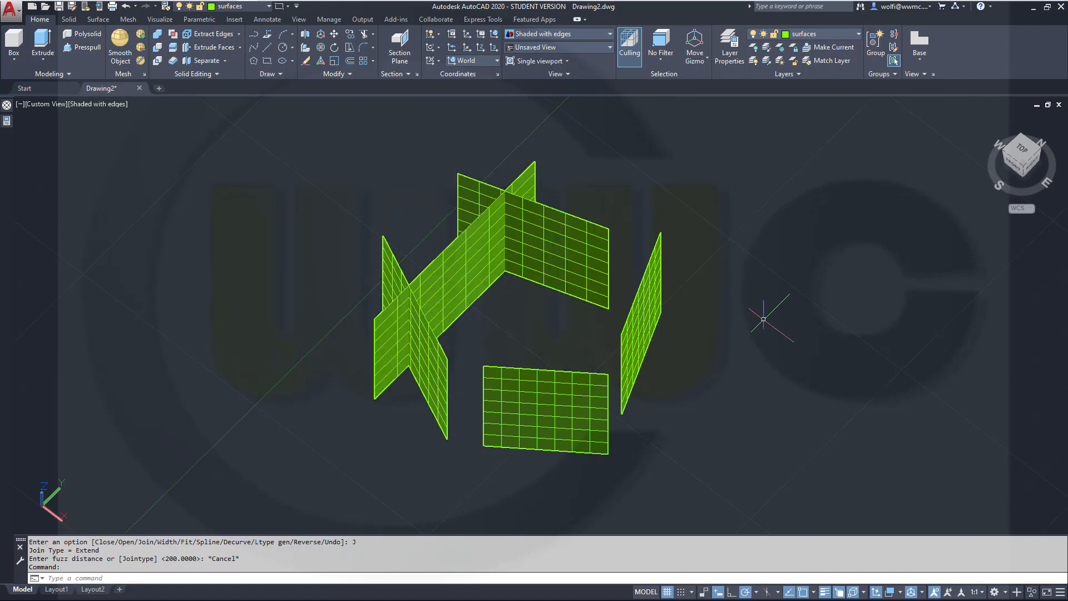
pyautogui.keyDown('shift'); pyautogui.moveTo(748, 334); pyautogui.dragTo(714, 326, button='middle'); pyautogui.keyUp('shift')
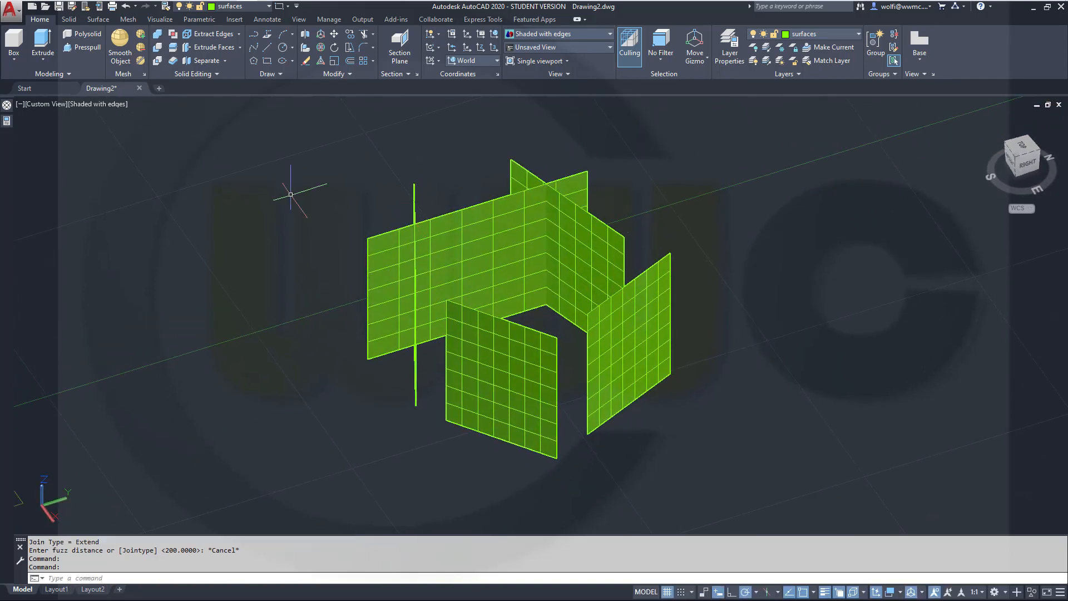
pyautogui.click(345, 74)
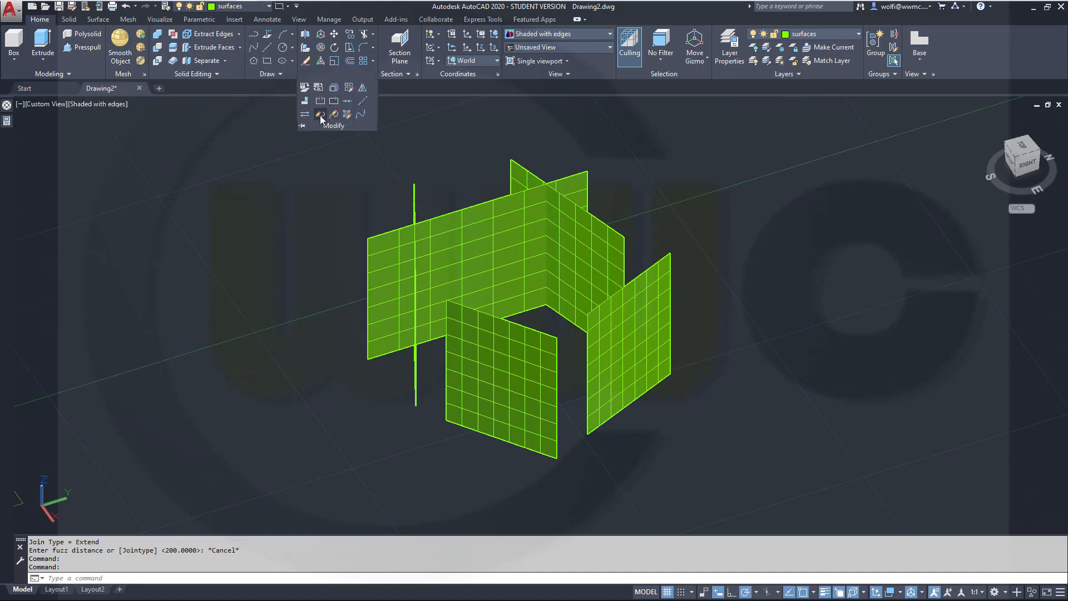
pyautogui.press('Escape')
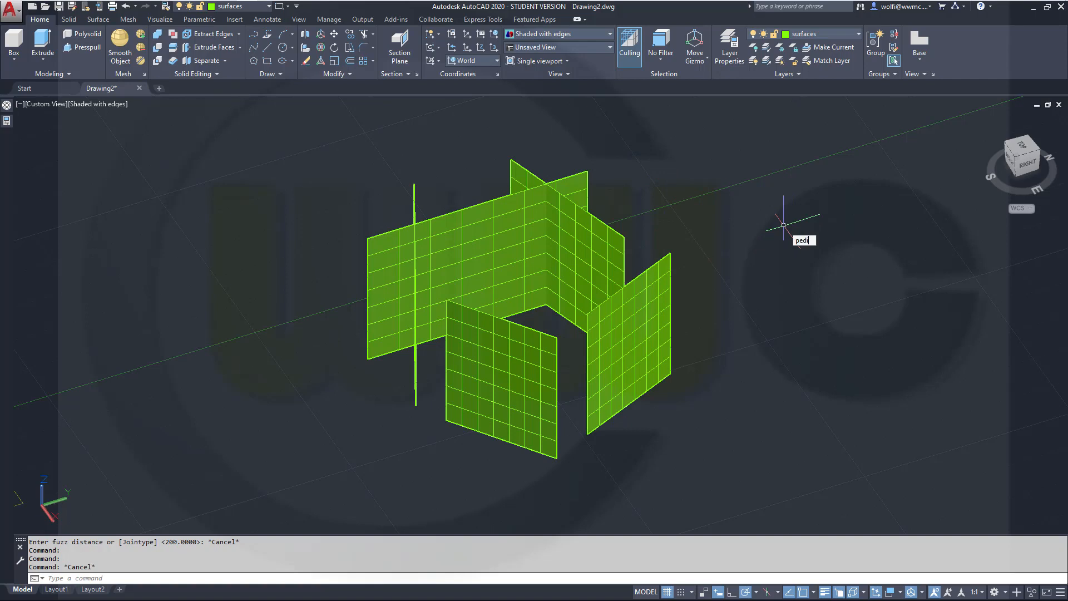
pyautogui.press('Return')
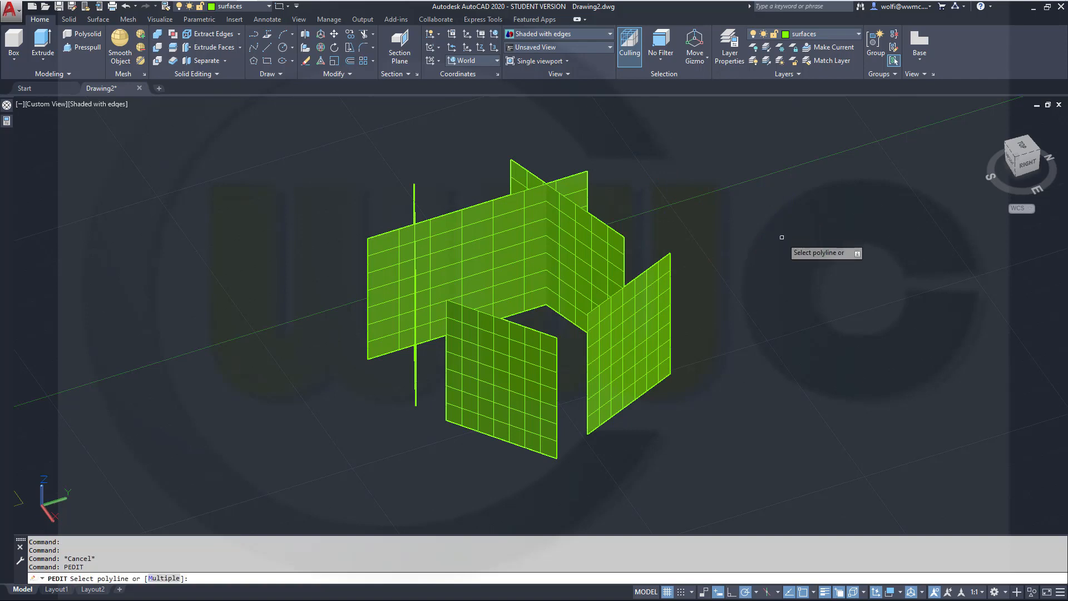
pyautogui.rightClick(783, 239)
pyautogui.click(820, 286)
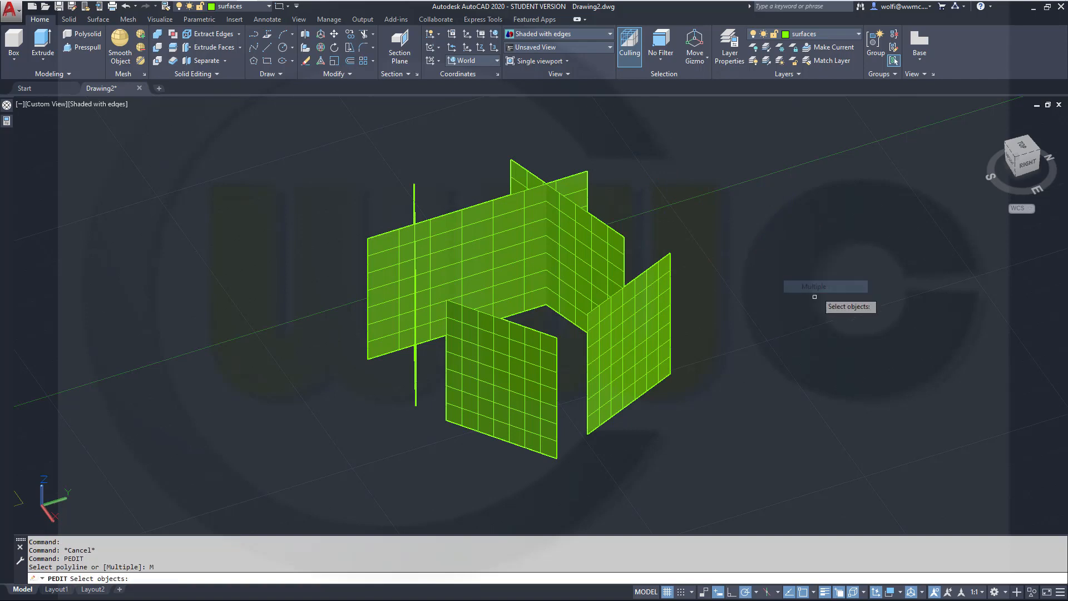
pyautogui.click(785, 433)
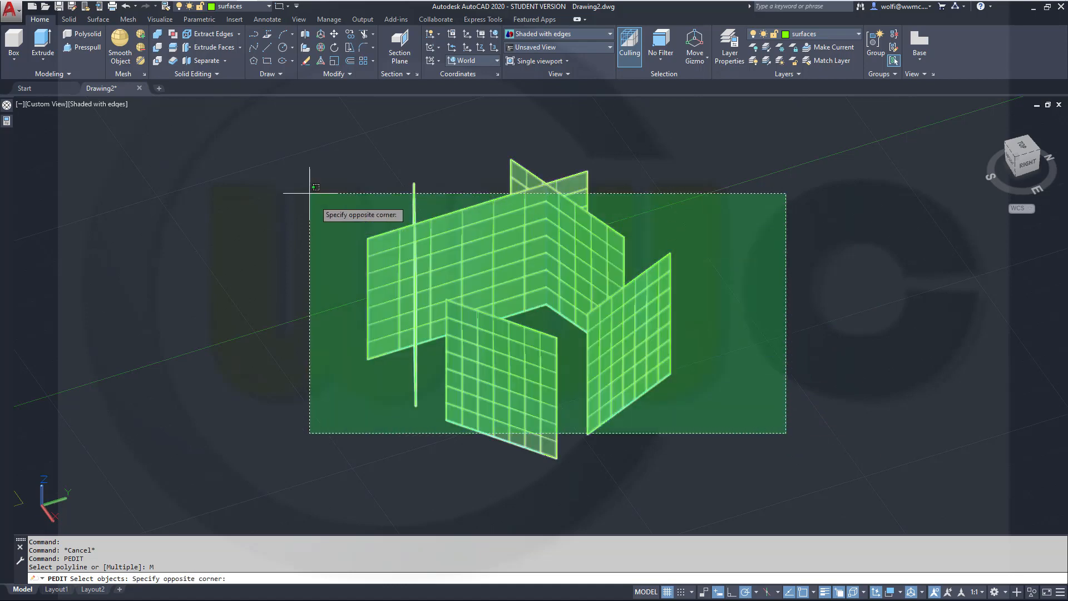
pyautogui.click(274, 134)
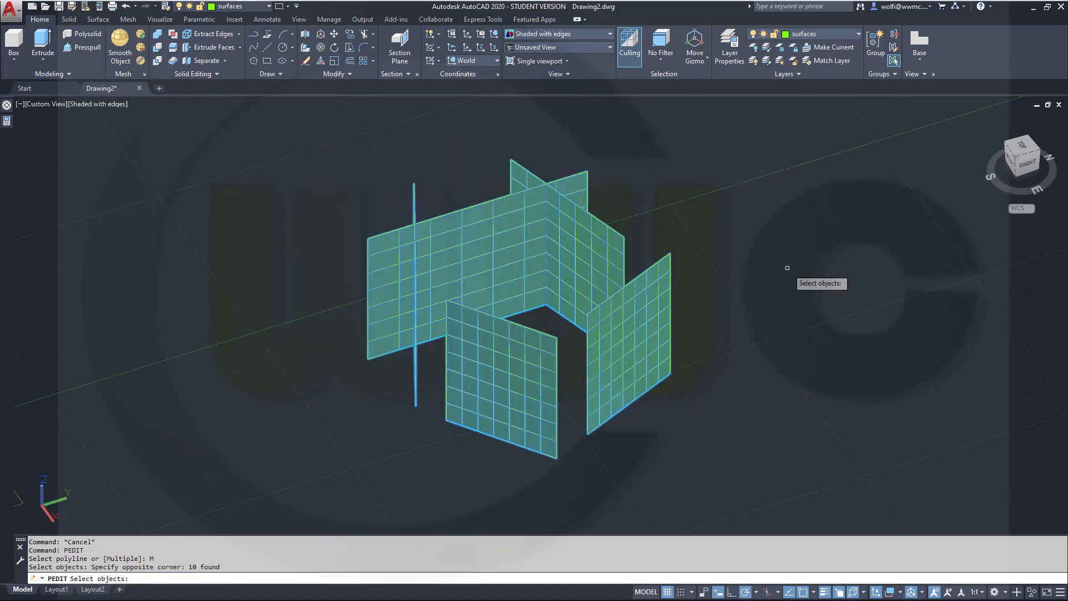
pyautogui.press('Return')
pyautogui.write('J')
pyautogui.press('Return')
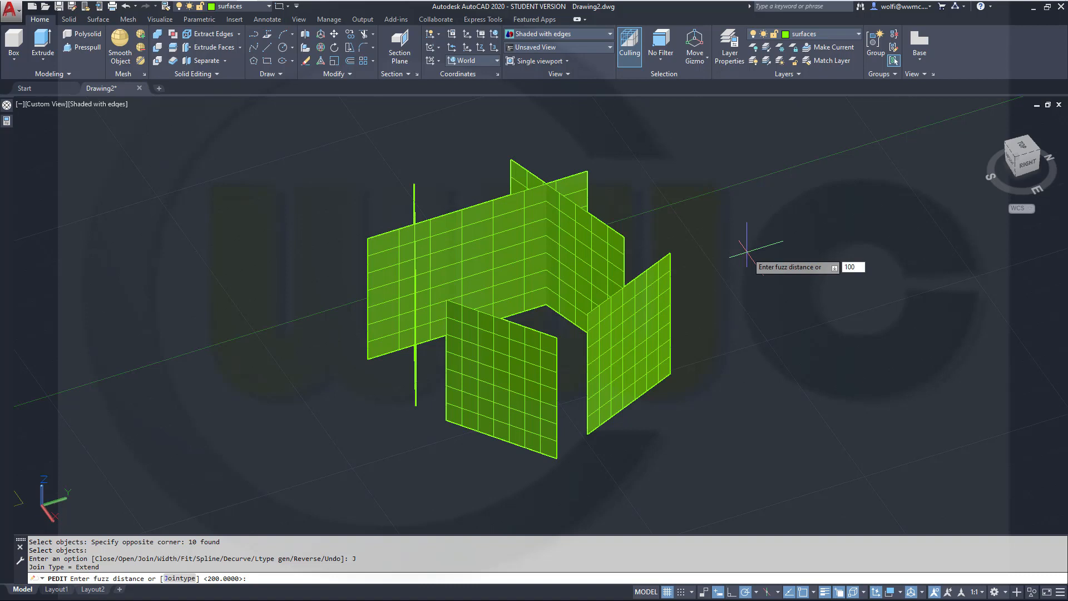
pyautogui.press('Return')
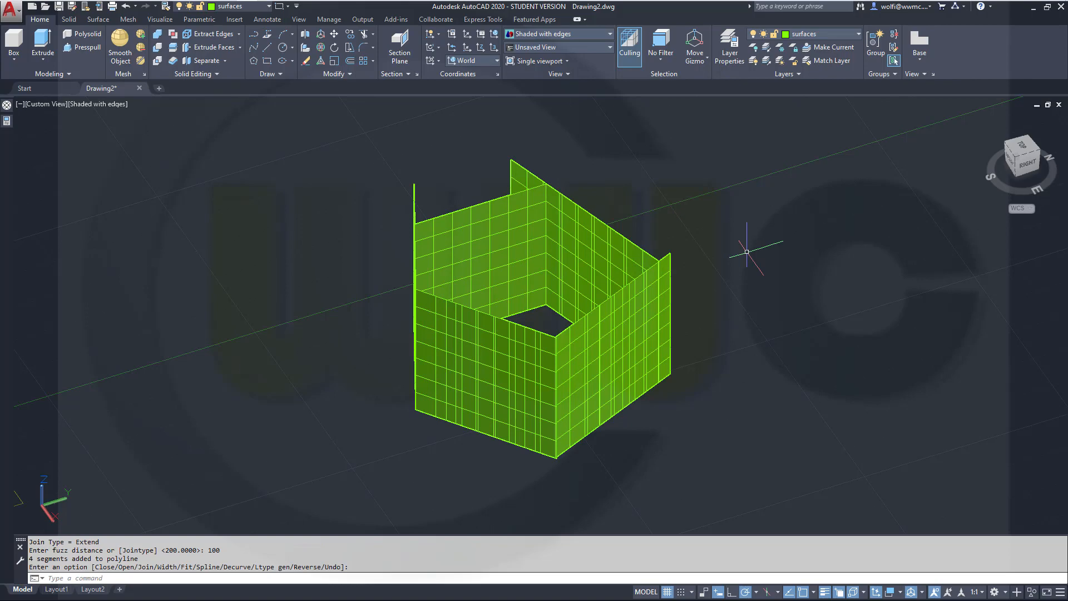
# Isolate the joined closed wall surface from the remaining wall pieces
pyautogui.moveTo(786, 310)
pyautogui.keyDown('shift'); pyautogui.mouseDown(button='middle')
pyautogui.moveTo(788, 341)
pyautogui.moveTo(753, 298)
pyautogui.moveTo(811, 310)
pyautogui.moveTo(796, 317)
pyautogui.mouseUp(button='middle'); pyautogui.keyUp('shift')
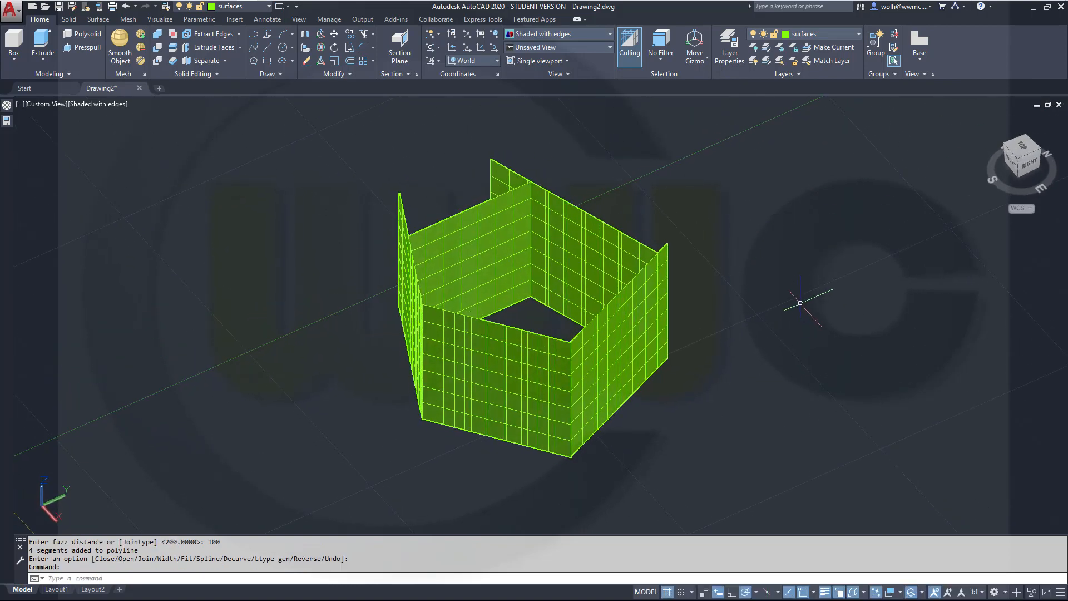
pyautogui.click(1035, 593)
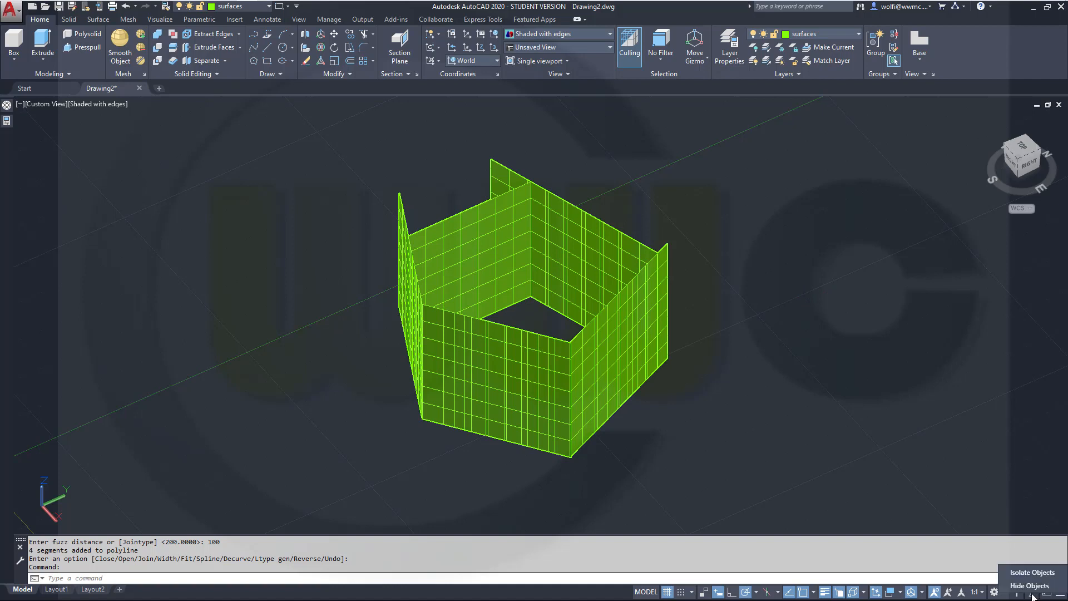
pyautogui.click(1027, 577)
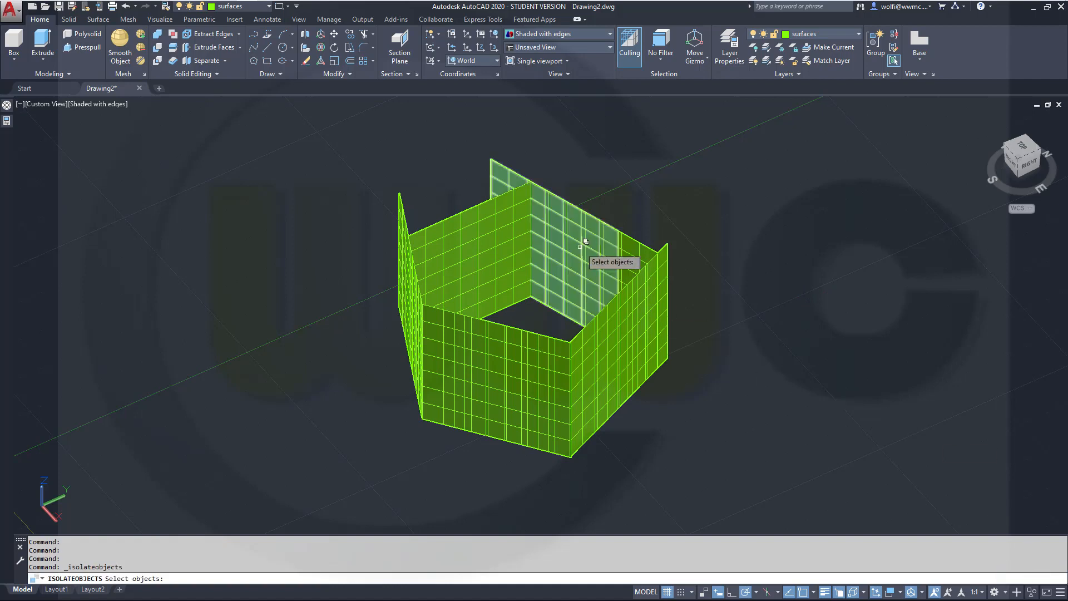
pyautogui.click(475, 273)
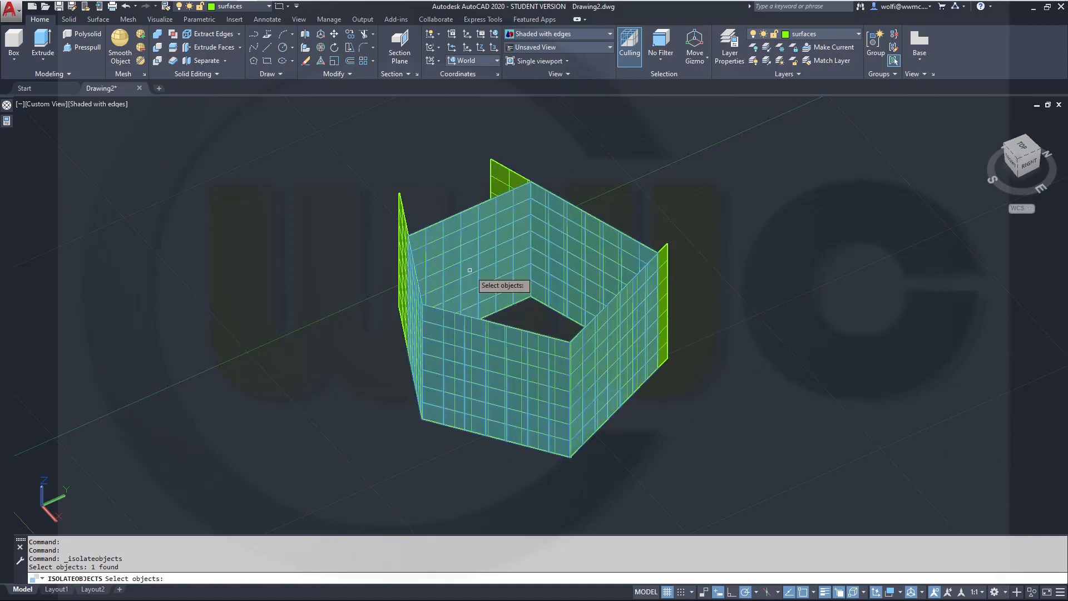
pyautogui.press('Return')
pyautogui.keyDown('shift'); pyautogui.moveTo(708, 283); pyautogui.dragTo(690, 370, button='middle'); pyautogui.keyUp('shift')
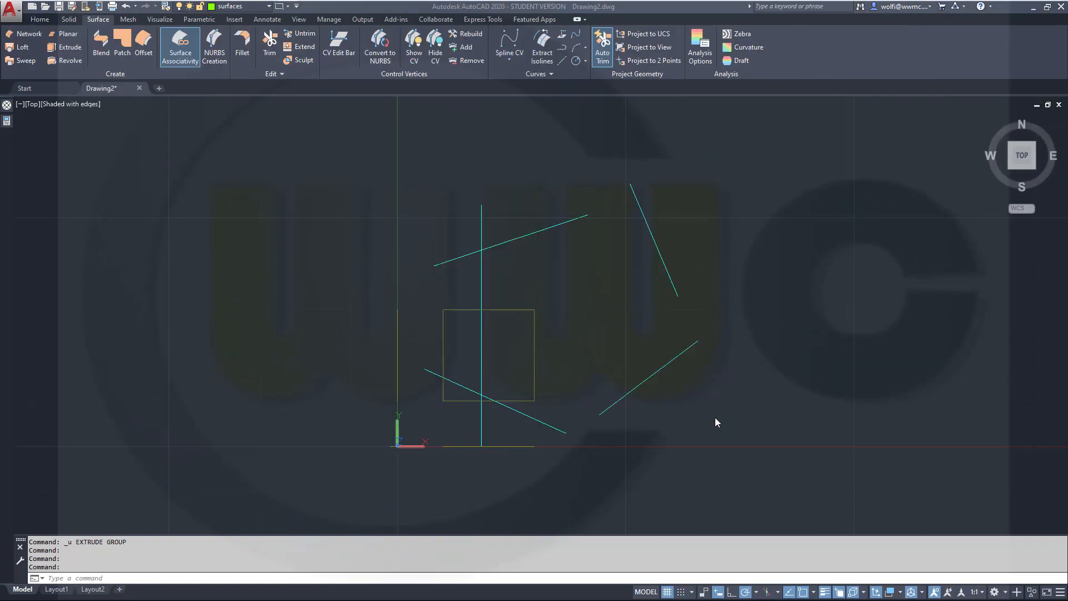
# Extrude the five separate cyan lines upward into vertical surfaces
pyautogui.scroll(1, 707, 424)
pyautogui.scroll(-2, 707, 424)
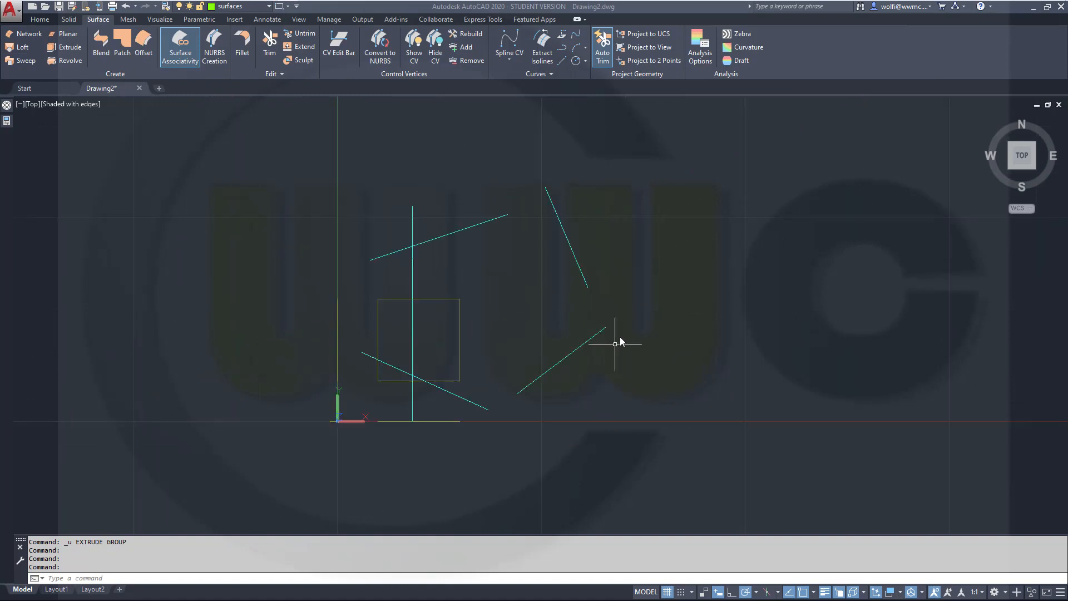
pyautogui.moveTo(625, 347); pyautogui.dragTo(701, 382, button='middle')
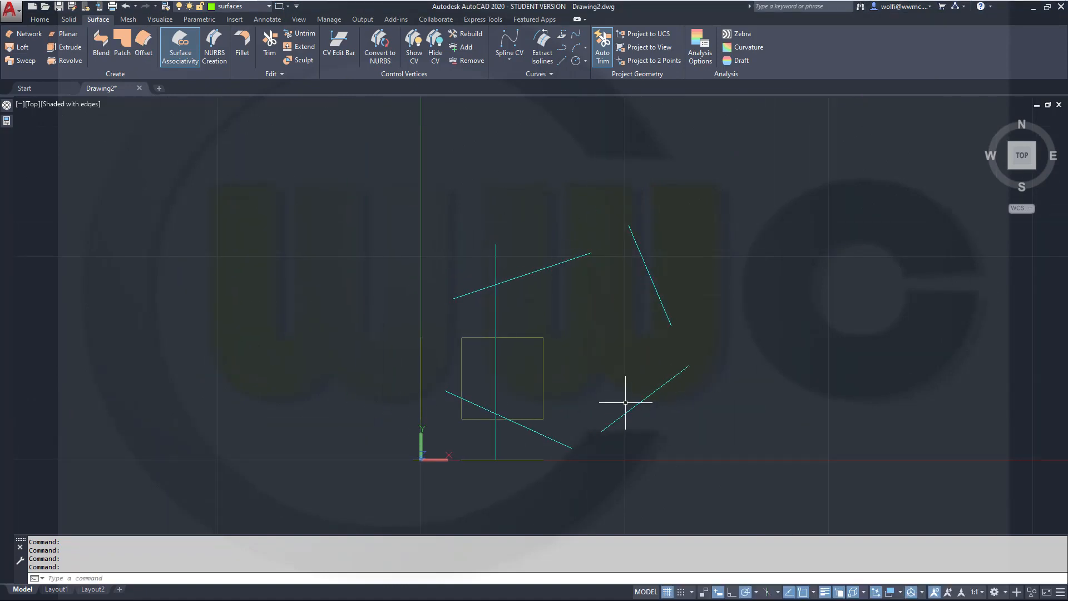
pyautogui.keyDown('shift'); pyautogui.moveTo(626, 405); pyautogui.dragTo(556, 400, button='middle'); pyautogui.keyUp('shift')
pyautogui.scroll(3, 598, 427)
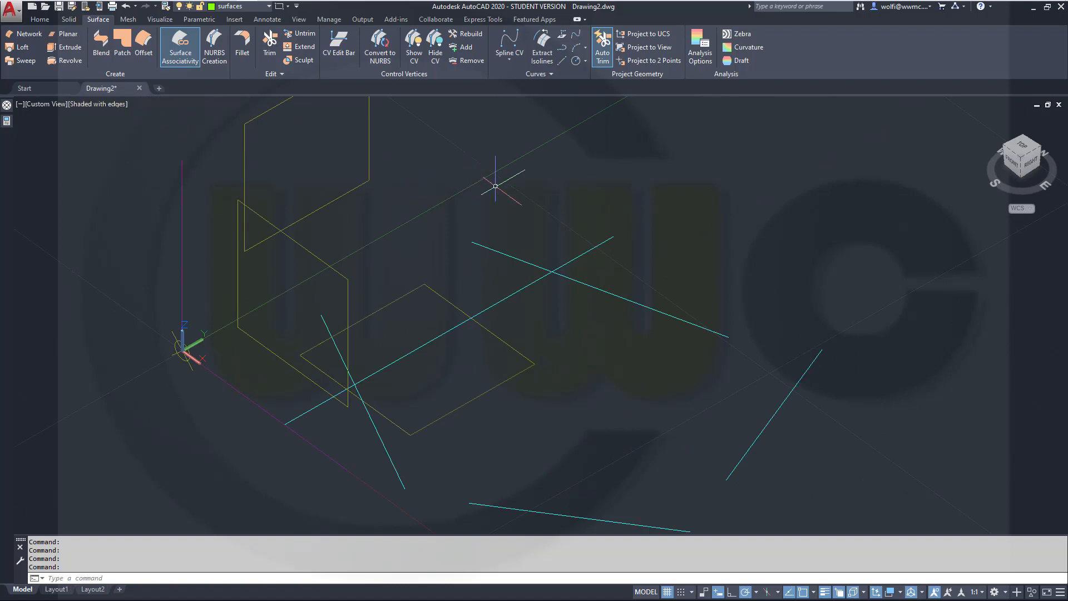
pyautogui.moveTo(627, 372); pyautogui.dragTo(644, 319, button='middle')
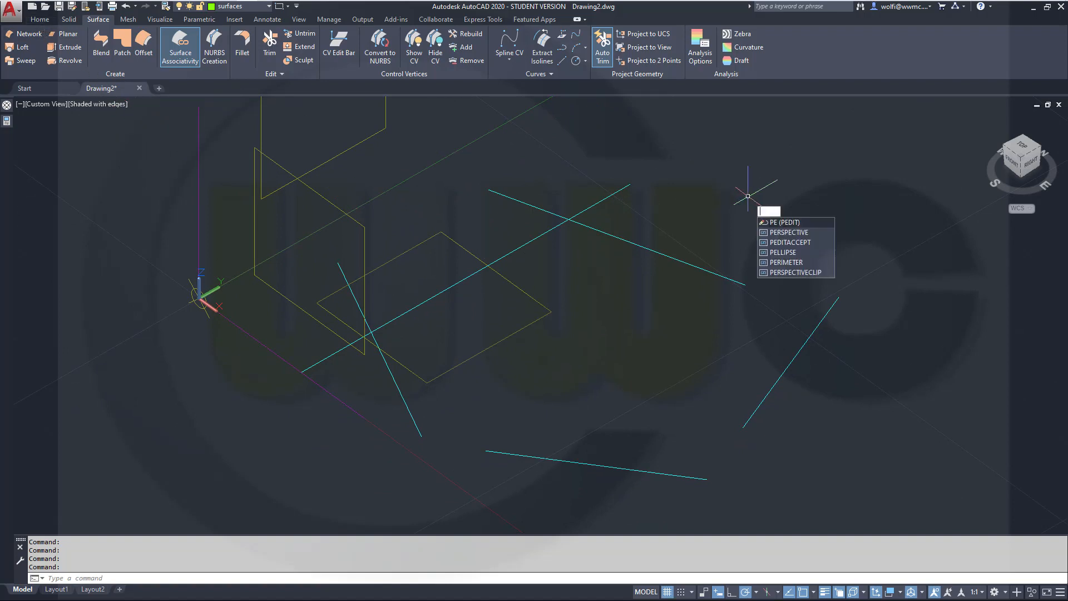
pyautogui.press('Escape')
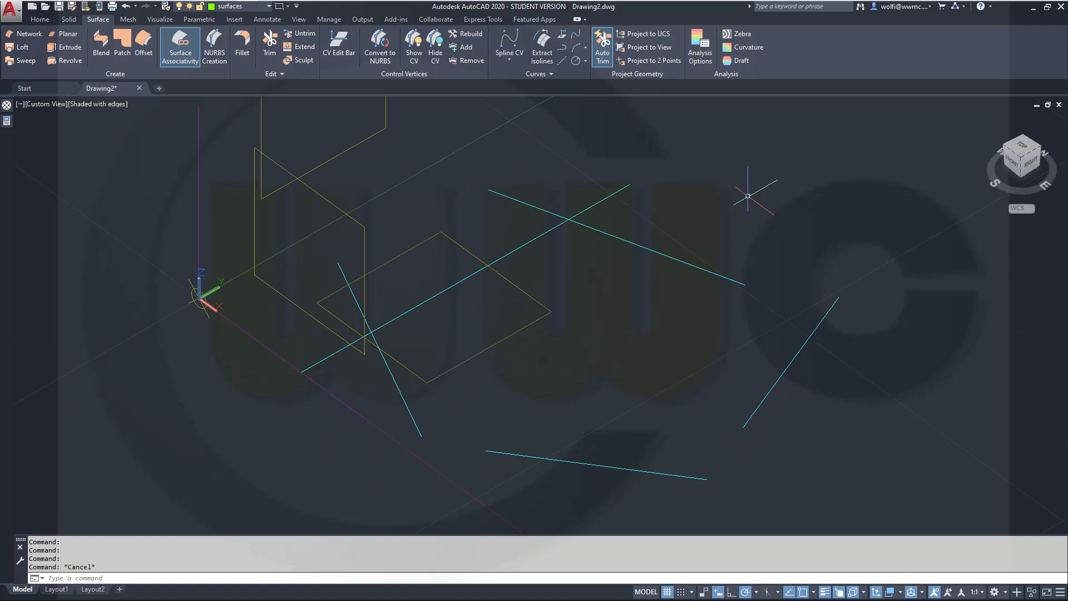
pyautogui.click(81, 52)
pyautogui.click(832, 513)
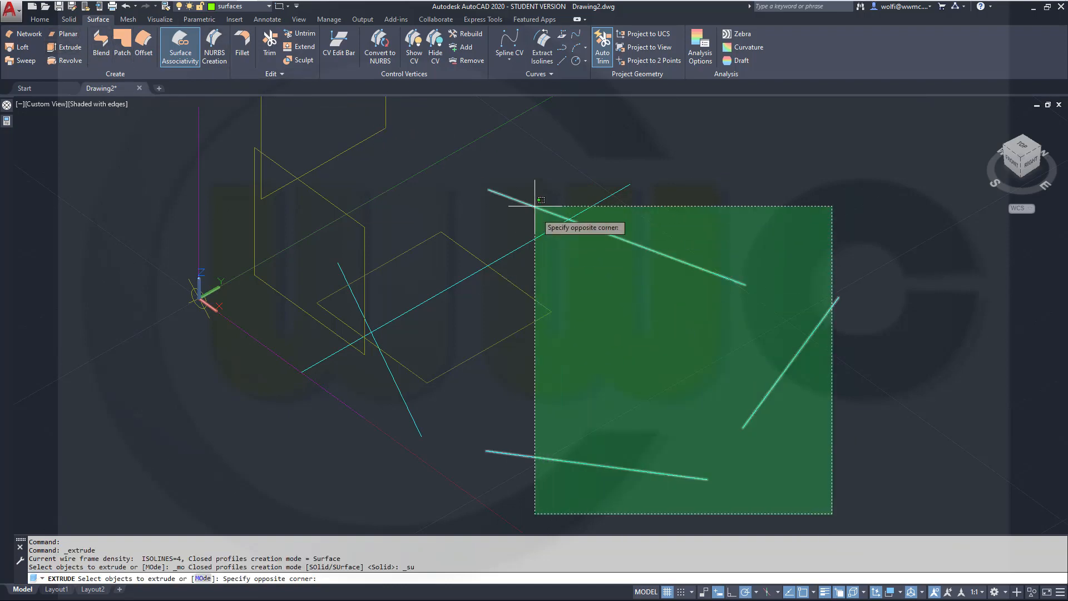
pyautogui.click(585, 174)
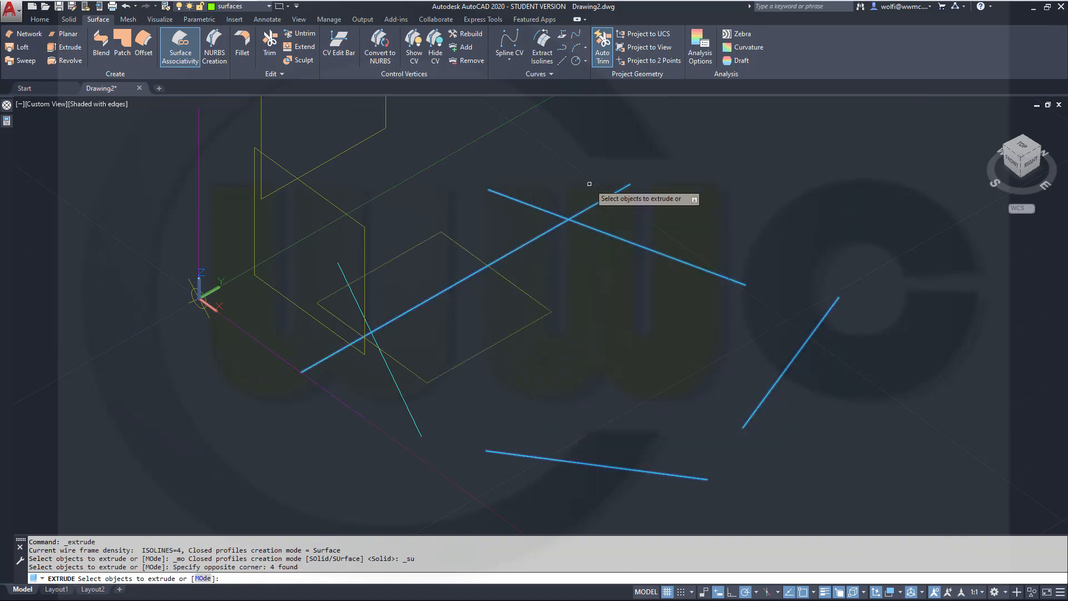
pyautogui.click(409, 412)
pyautogui.rightClick(639, 336)
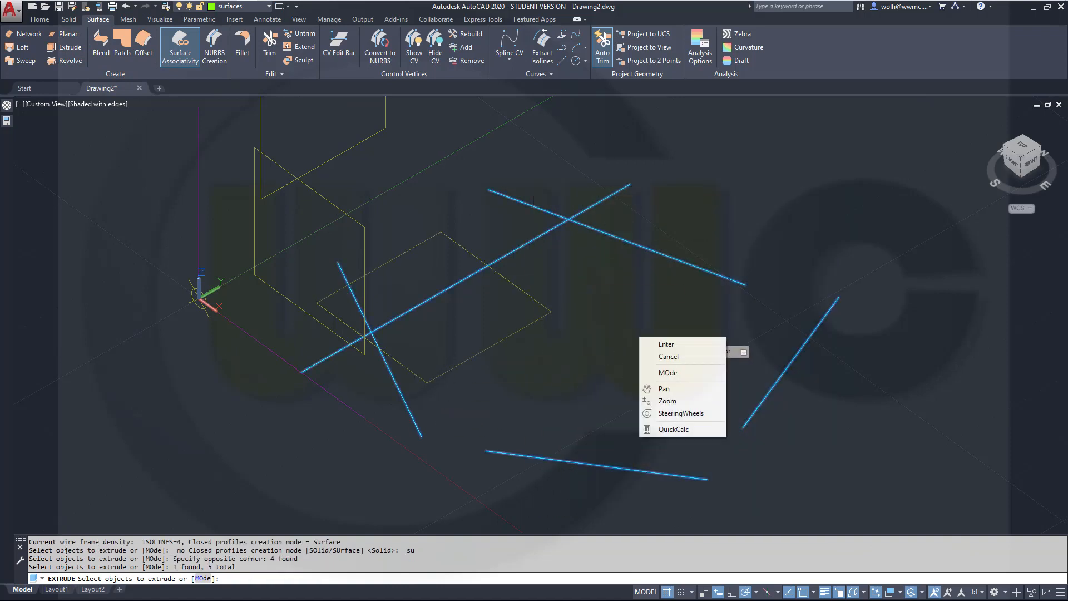
pyautogui.click(678, 345)
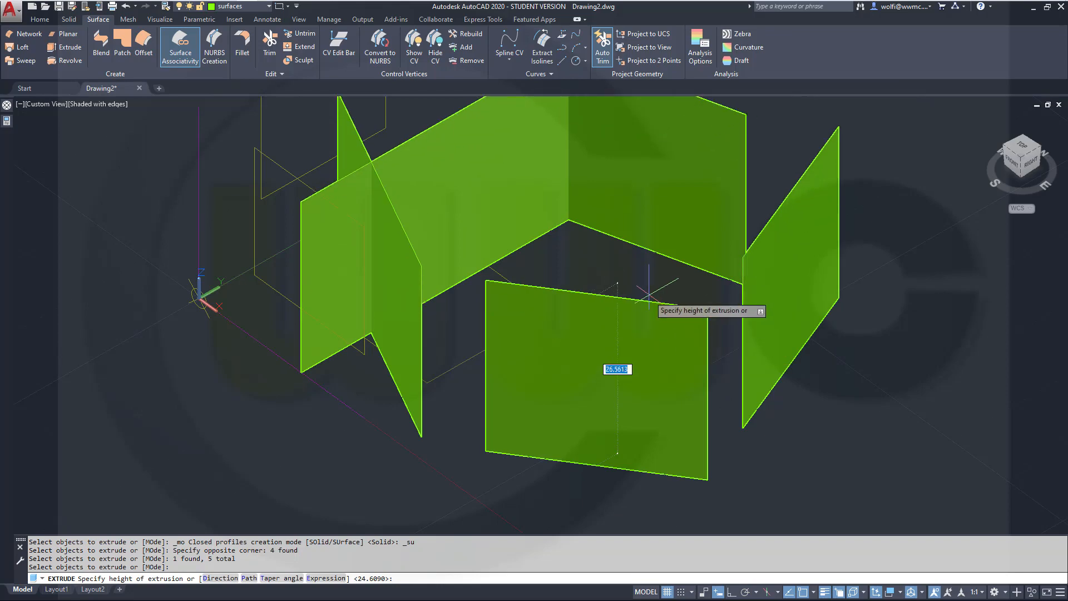
pyautogui.keyDown('shift'); pyautogui.moveTo(621, 327); pyautogui.dragTo(624, 290, button='middle'); pyautogui.keyUp('shift')
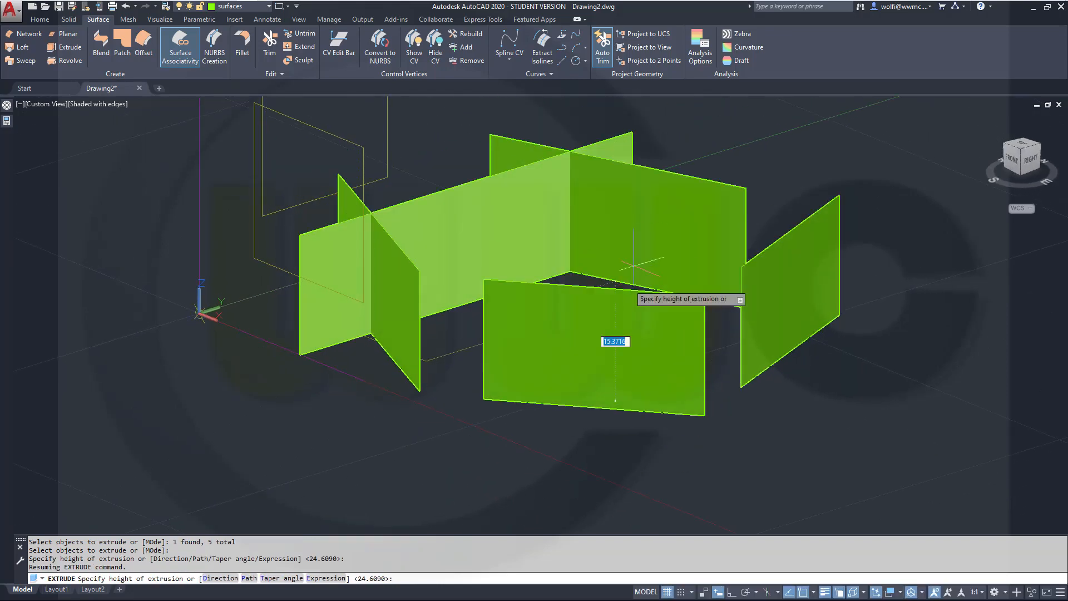
pyautogui.click(641, 229)
pyautogui.press('Escape')
# Move the five extruded surfaces along the X axis, clear of the reference rectangles near the origin
pyautogui.scroll(-5, 769, 424)
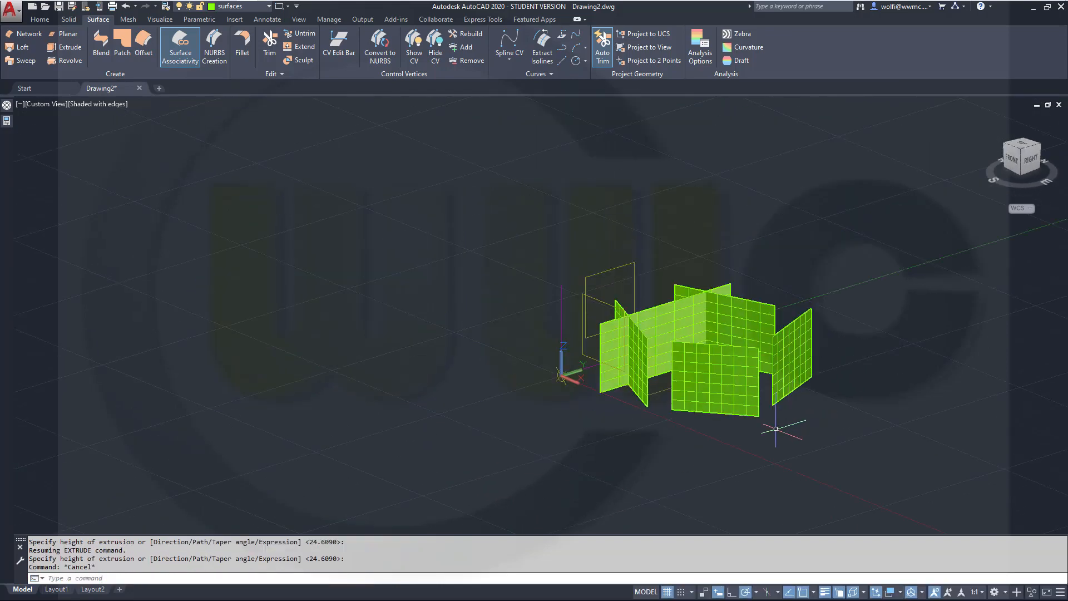
pyautogui.keyDown('shift'); pyautogui.moveTo(672, 443); pyautogui.dragTo(754, 502, button='middle'); pyautogui.keyUp('shift')
pyautogui.click(867, 441)
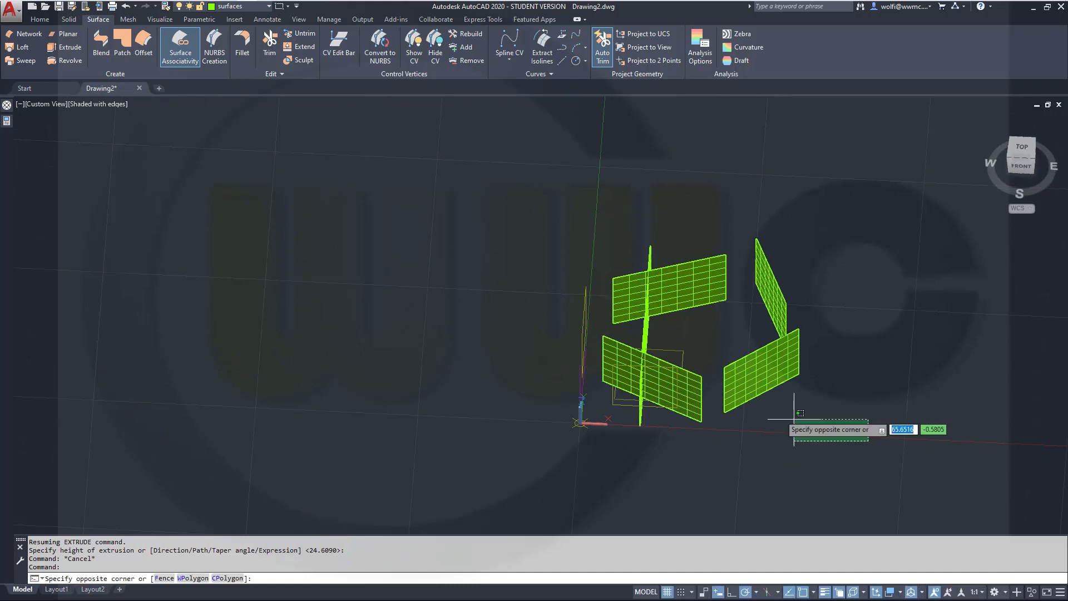
pyautogui.click(639, 234)
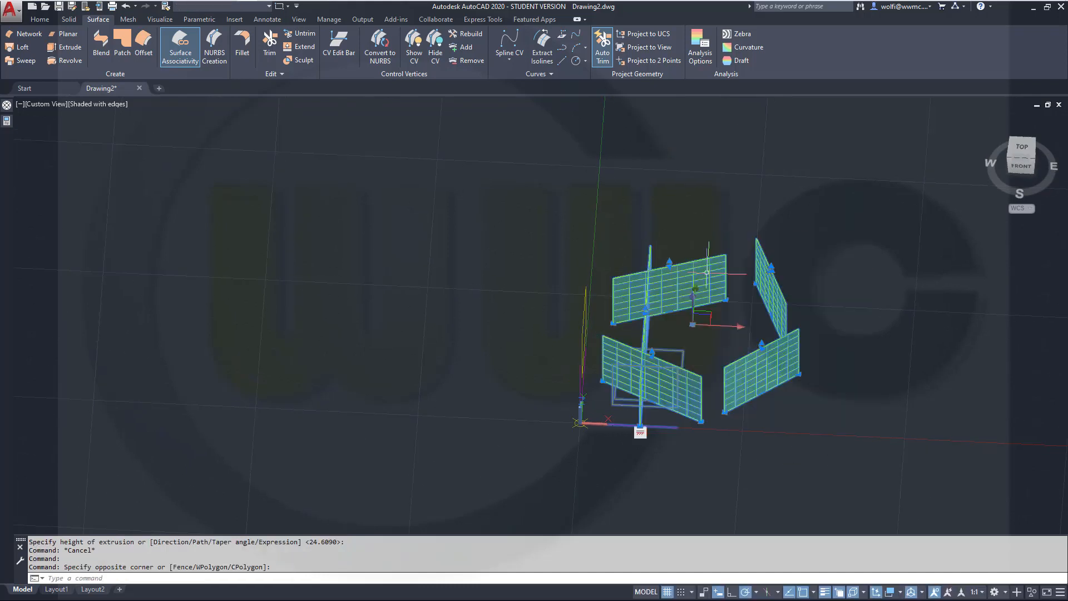
pyautogui.click(740, 332)
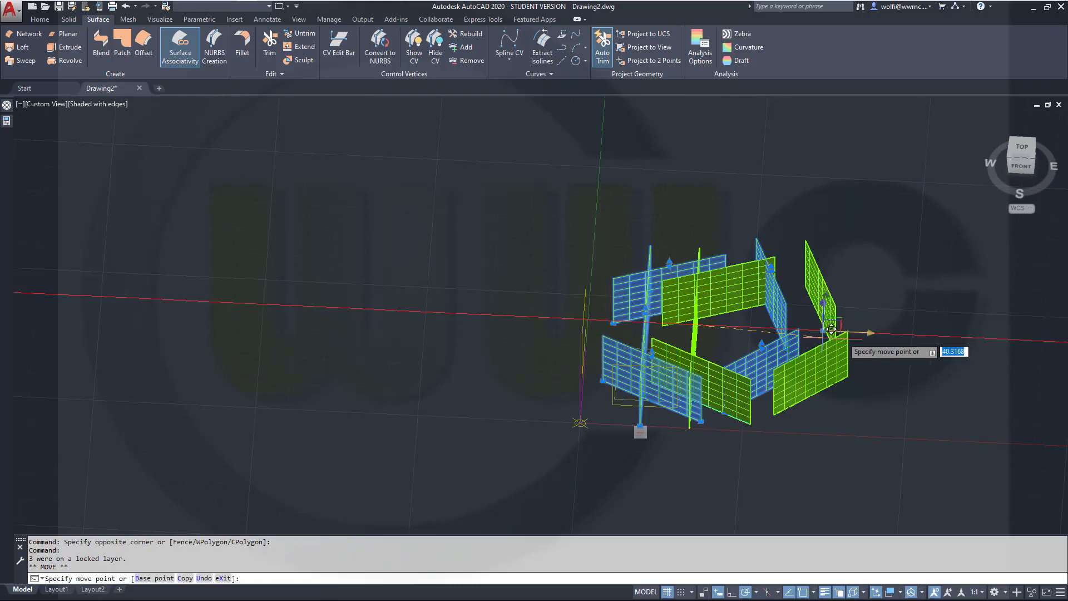
pyautogui.click(977, 344)
pyautogui.press('Escape')
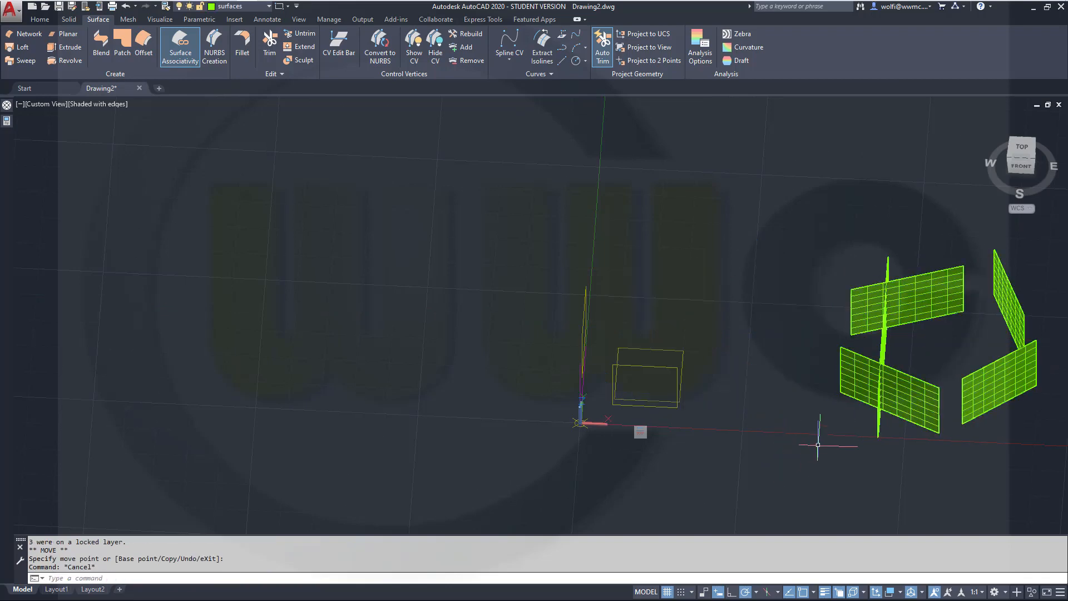
# Turn off the current "surfaces" layer, leaving only the profile lines on display
pyautogui.keyDown('shift'); pyautogui.moveTo(820, 434); pyautogui.dragTo(573, 406, button='middle'); pyautogui.keyUp('shift')
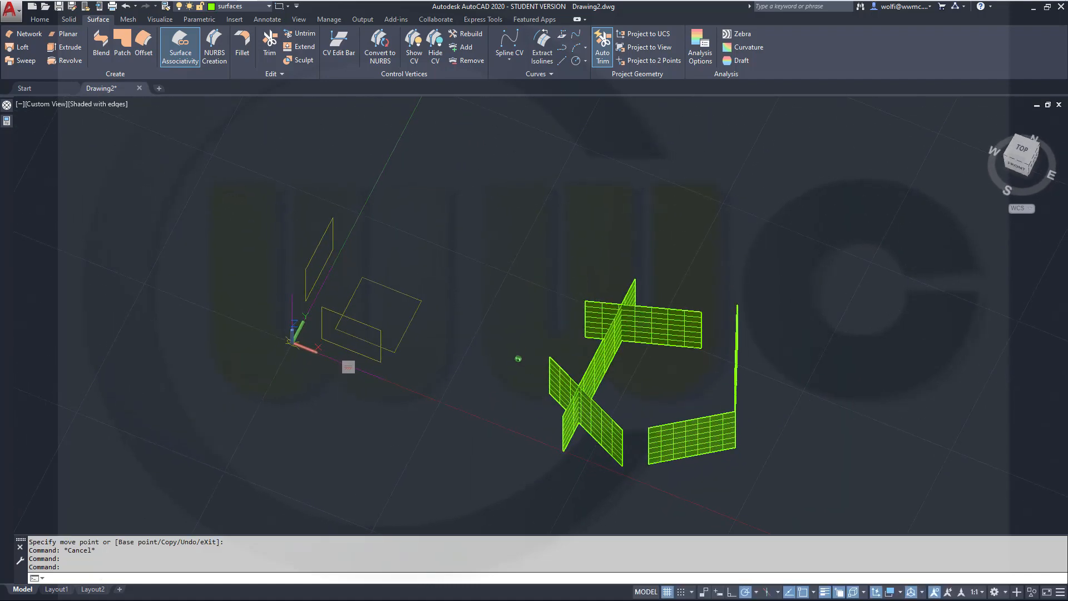
pyautogui.scroll(3, 646, 433)
pyautogui.keyDown('shift'); pyautogui.moveTo(665, 269); pyautogui.dragTo(670, 298, button='middle'); pyautogui.keyUp('shift')
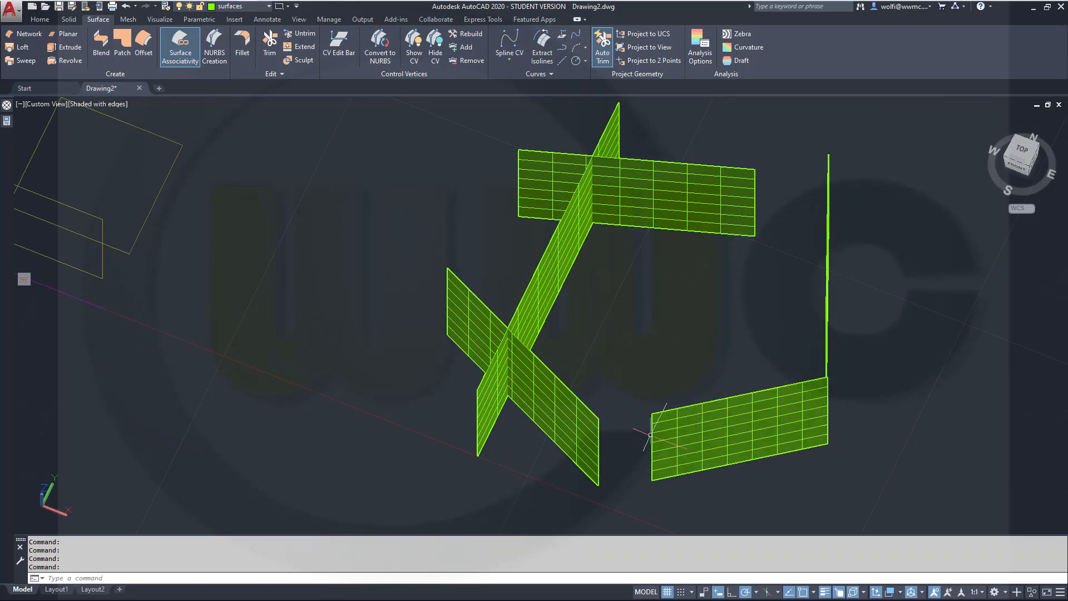
pyautogui.keyDown('shift'); pyautogui.moveTo(625, 310); pyautogui.dragTo(625, 237, button='middle'); pyautogui.keyUp('shift')
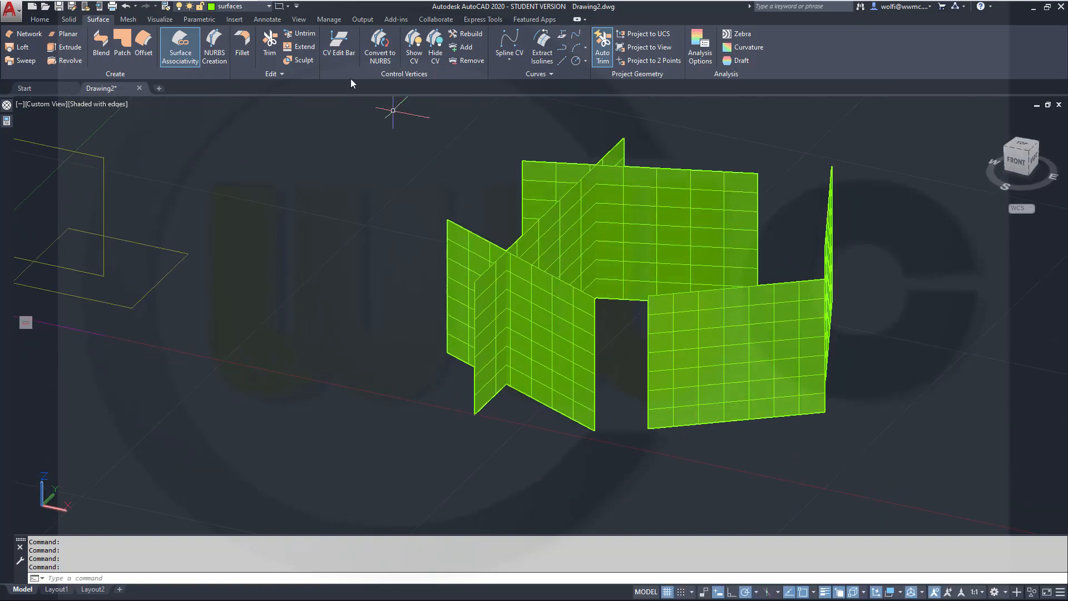
pyautogui.click(269, 8)
pyautogui.click(179, 126)
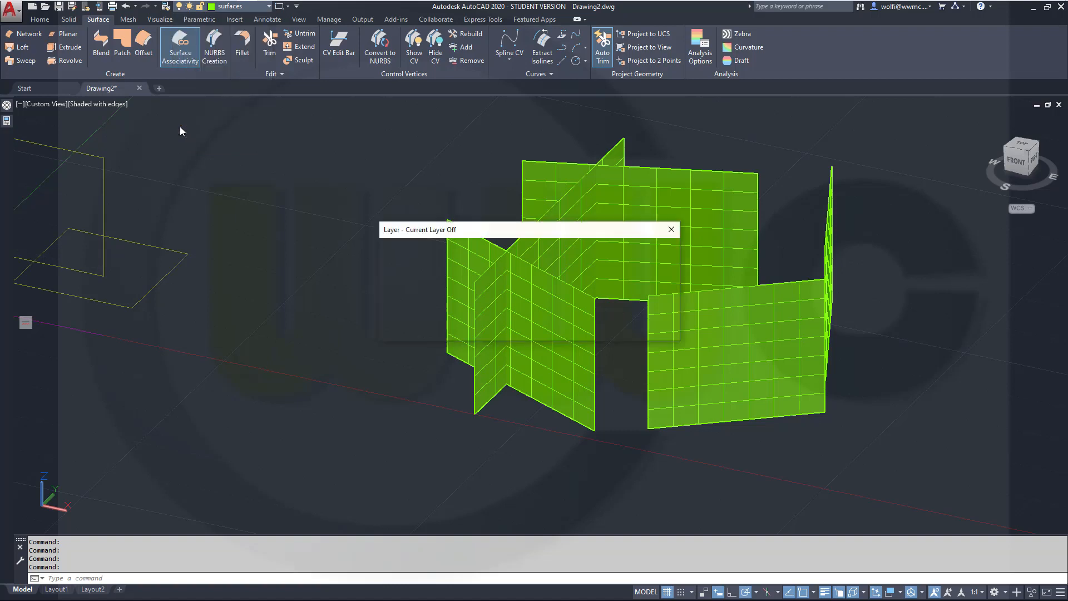
pyautogui.click(434, 293)
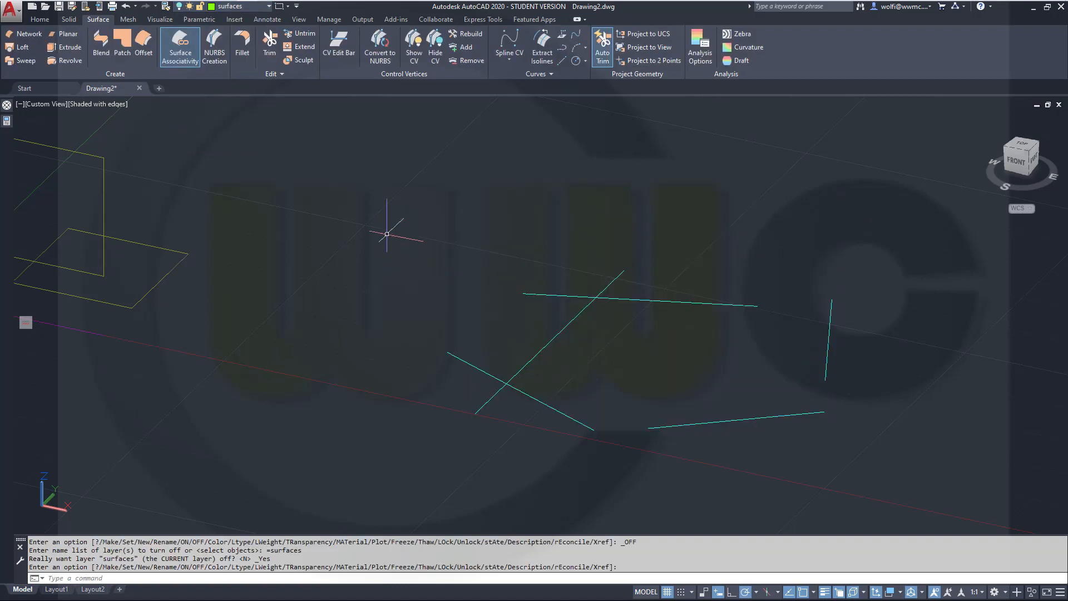
# Start a multiple polyline edit (PEDIT) on the five separate cyan lines and choose the Join option
pyautogui.click(178, 55)
pyautogui.write('t')
pyautogui.press('Return')
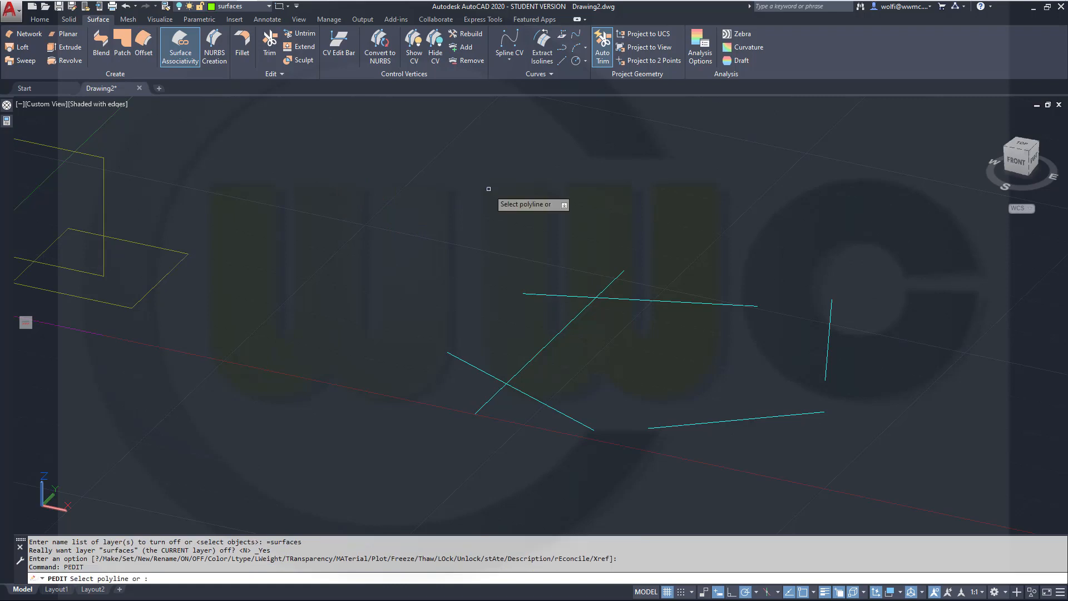
pyautogui.rightClick(504, 186)
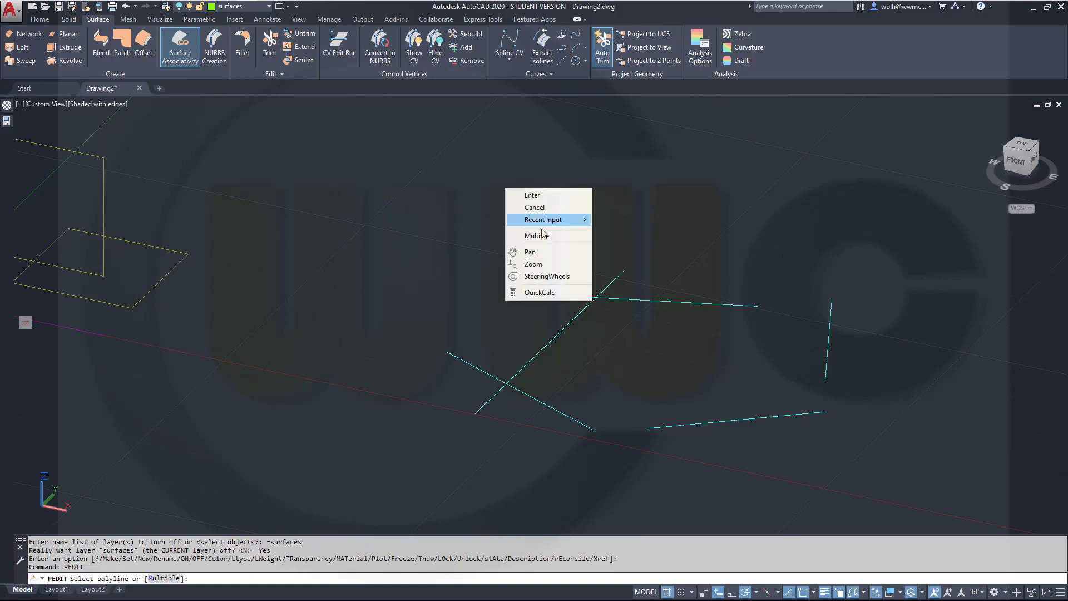
pyautogui.click(547, 236)
pyautogui.click(876, 472)
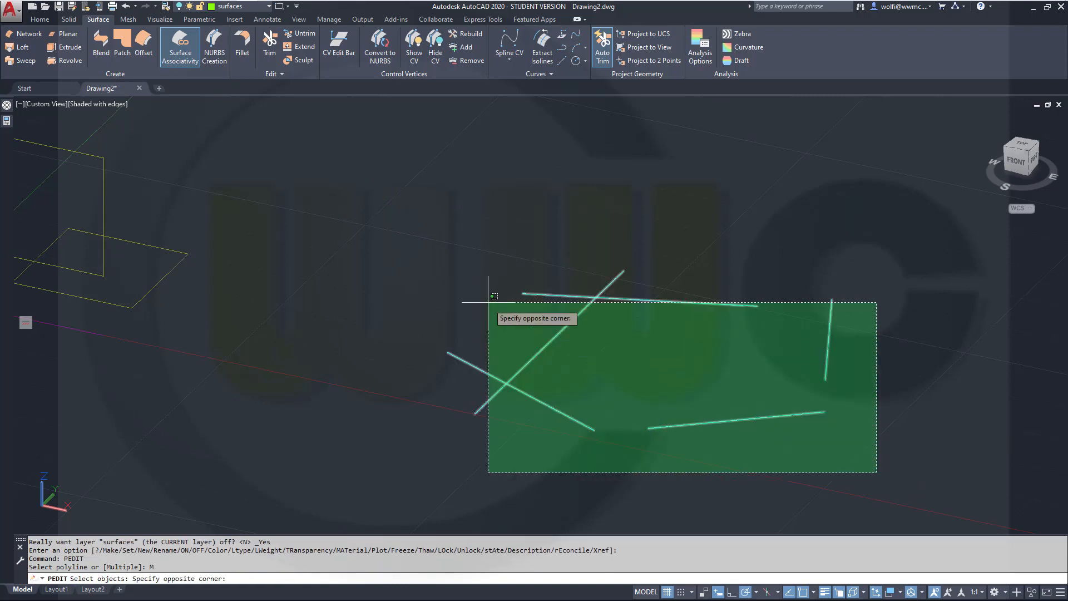
pyautogui.click(465, 256)
pyautogui.press('Return')
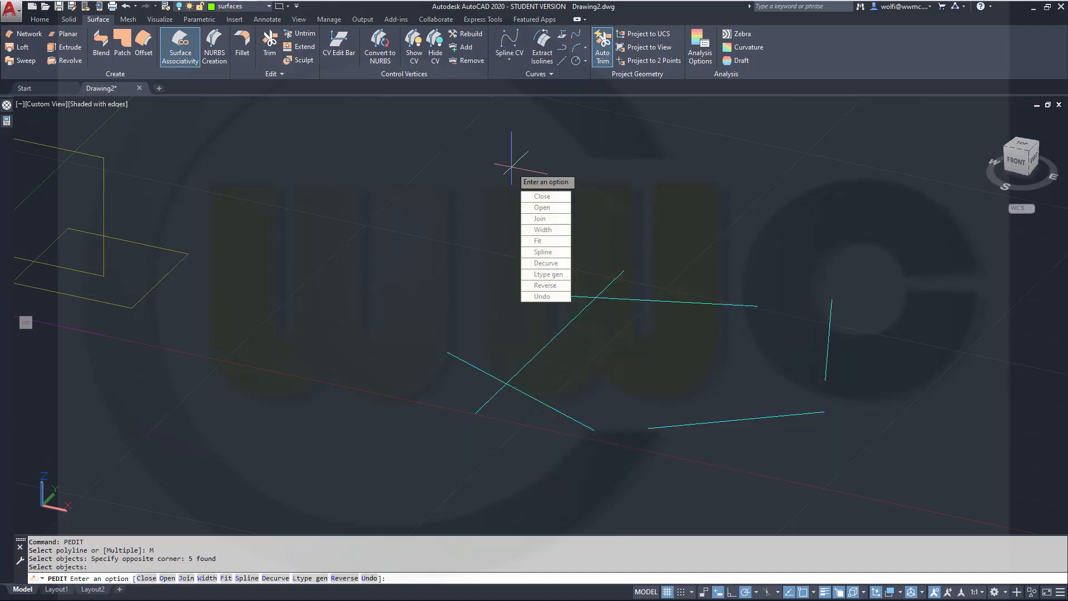
pyautogui.press('Down')
pyautogui.press('Down')
pyautogui.press('Down')
pyautogui.press('Return')
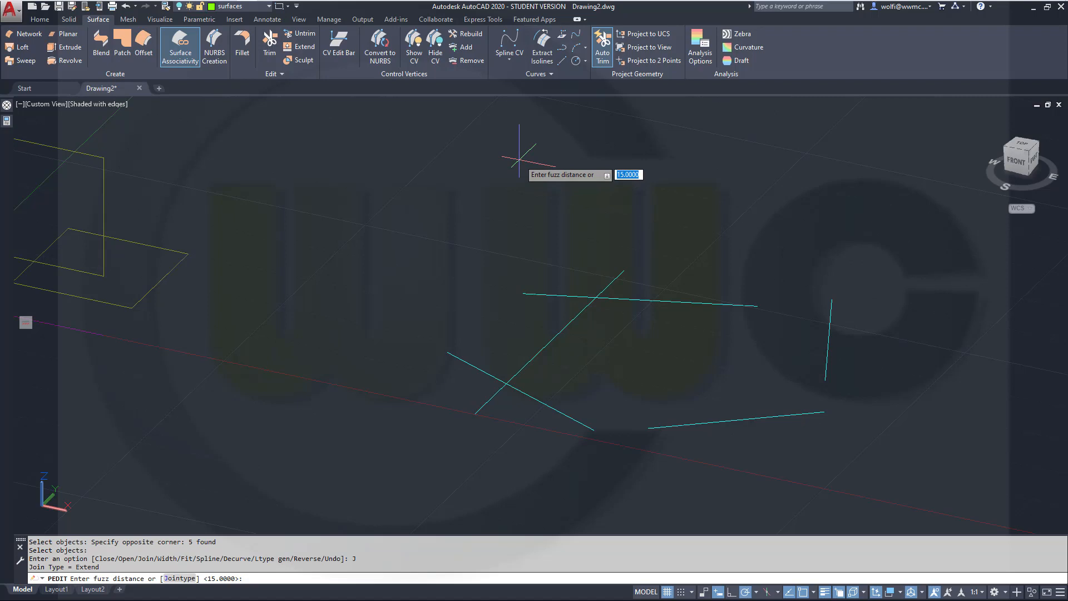
# Try joining the five lines with join type Extend and a fuzz distance of 15, and undo that polyline edit
pyautogui.write('200')
pyautogui.press('BackSpace')
pyautogui.press('BackSpace')
pyautogui.press('BackSpace')
pyautogui.write('100')
pyautogui.rightClick(519, 159)
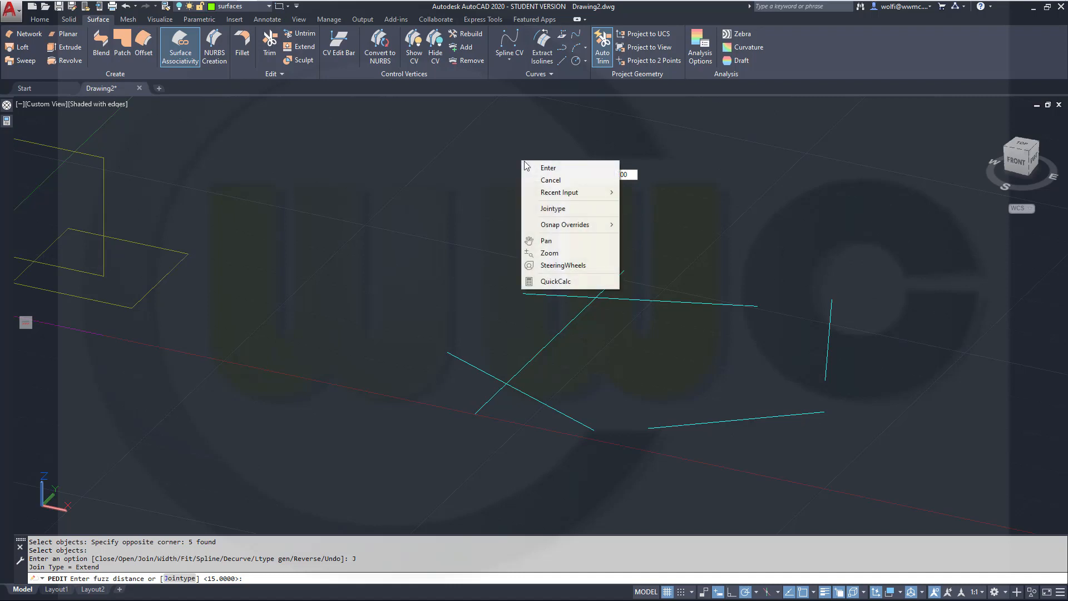
pyautogui.click(574, 210)
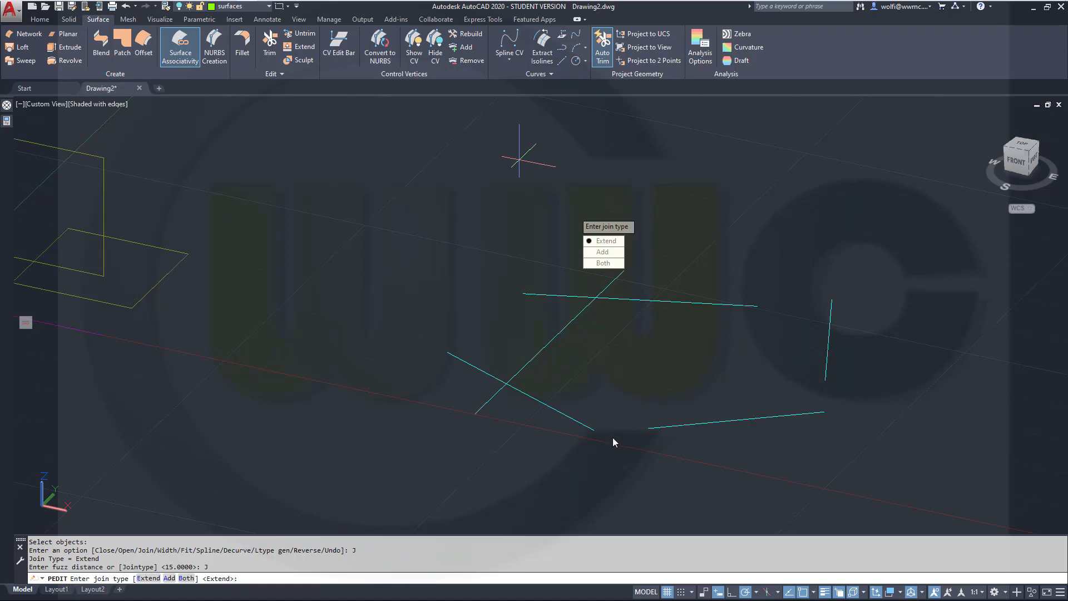
pyautogui.click(605, 244)
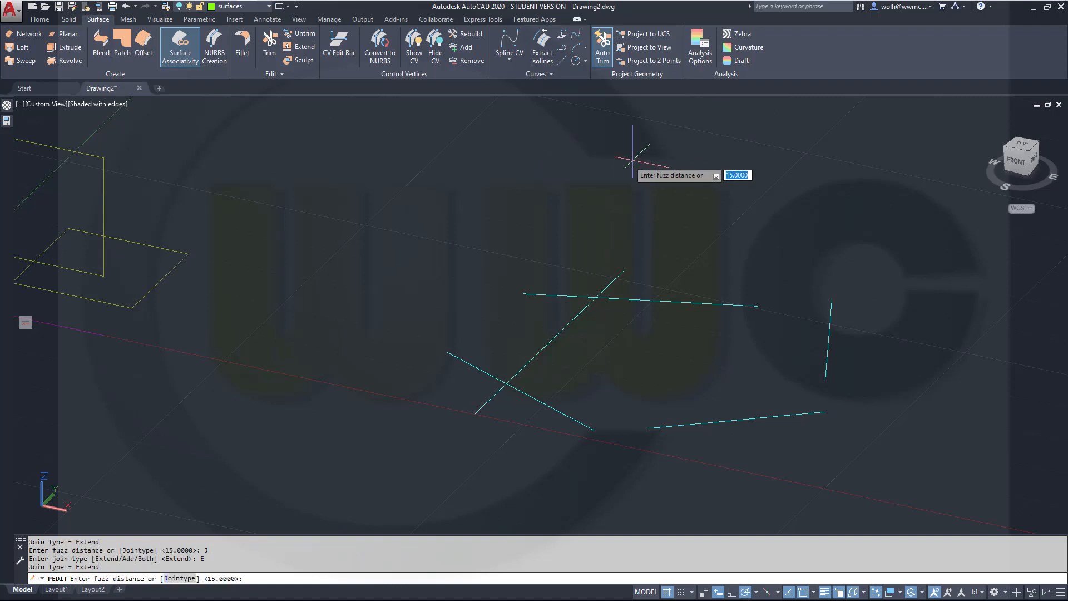
pyautogui.press('Return')
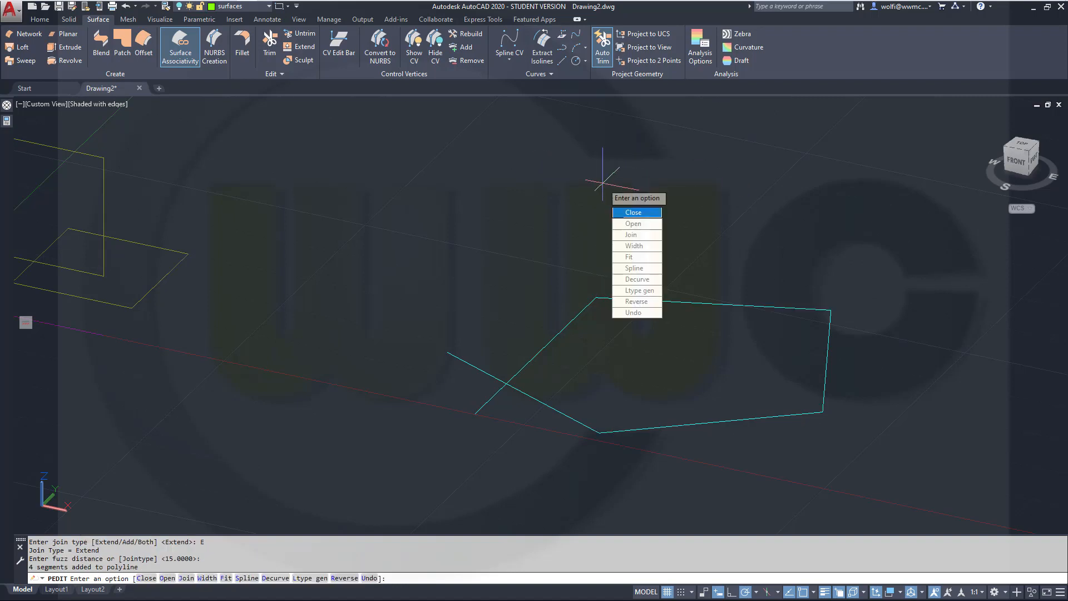
pyautogui.press('Return')
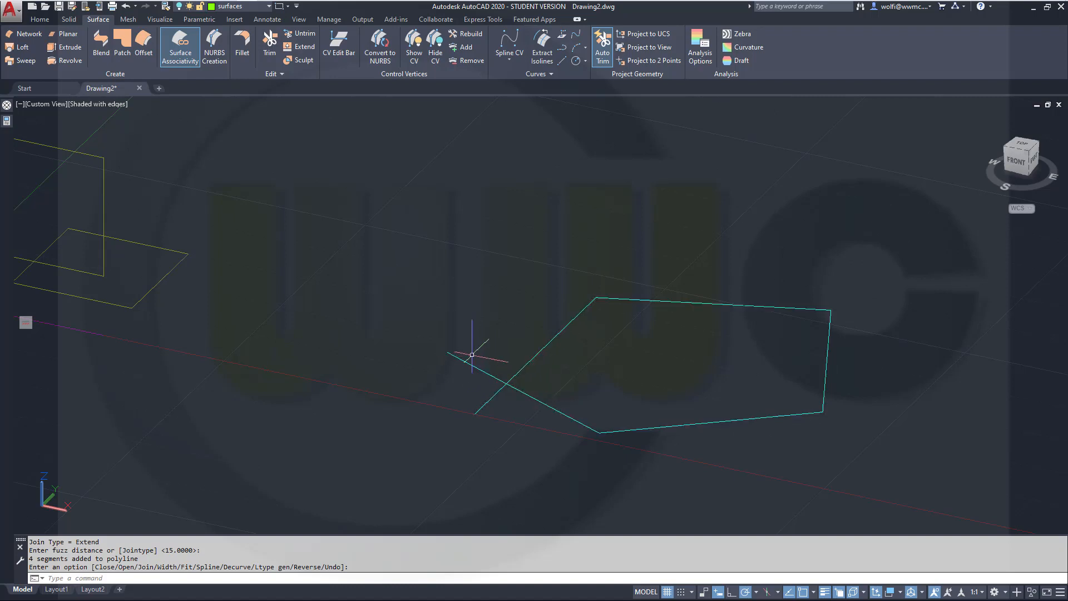
pyautogui.hotkey('ctrl', 'z')
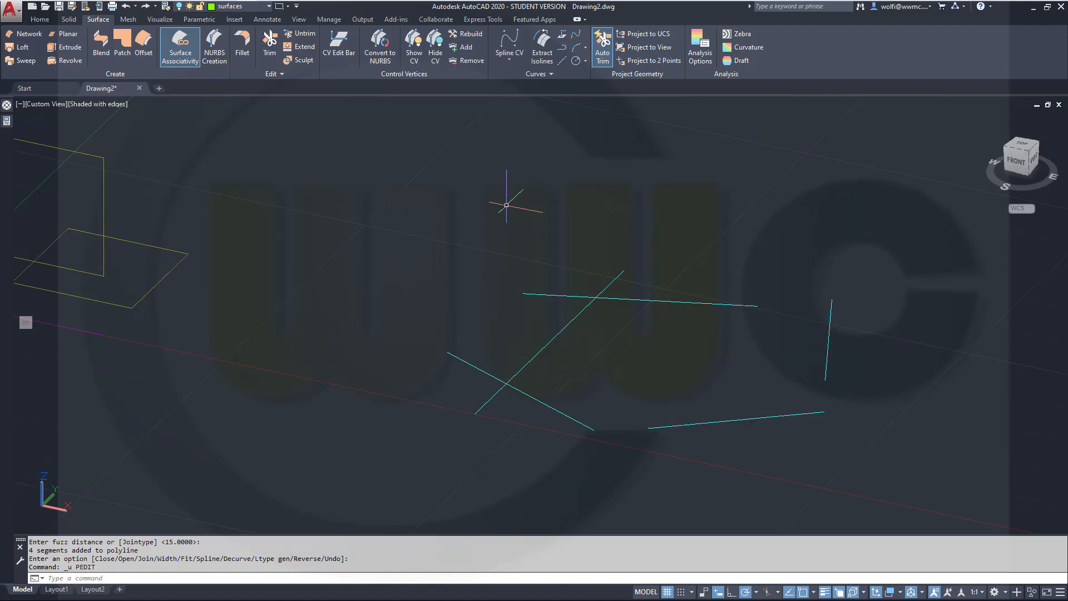
# Run PEDIT with the Multiple option on all five cyan lines again and choose to join them
pyautogui.write('pedit')
pyautogui.press('Return')
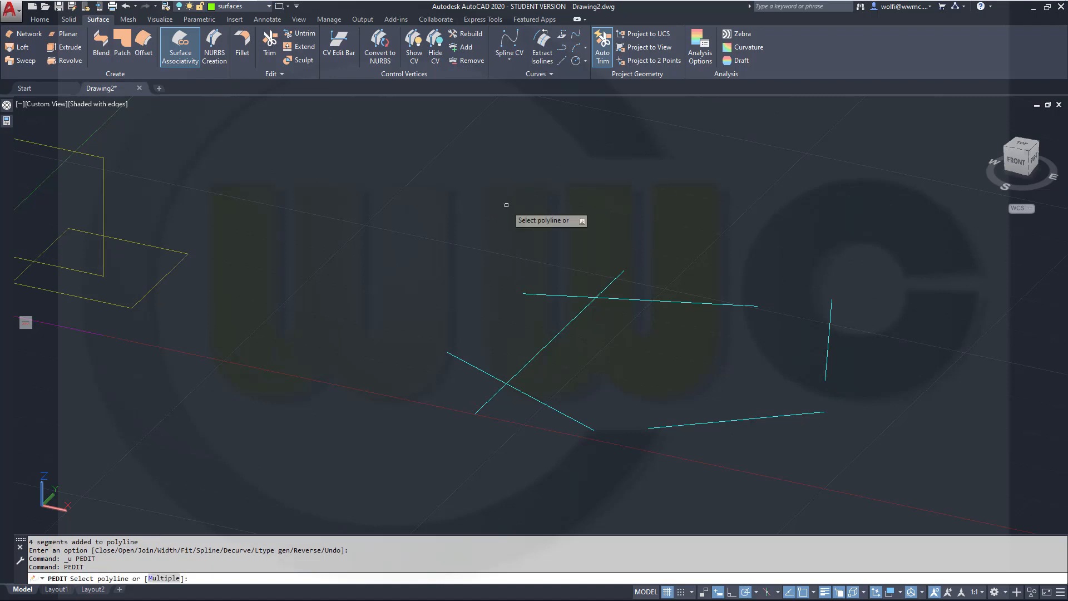
pyautogui.rightClick(506, 205)
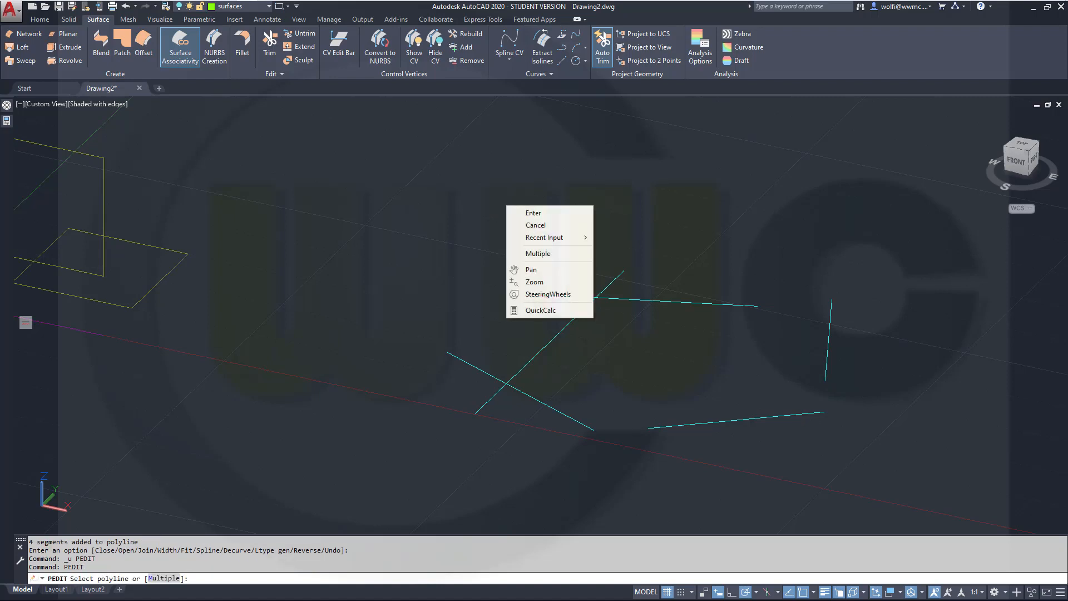
pyautogui.click(543, 253)
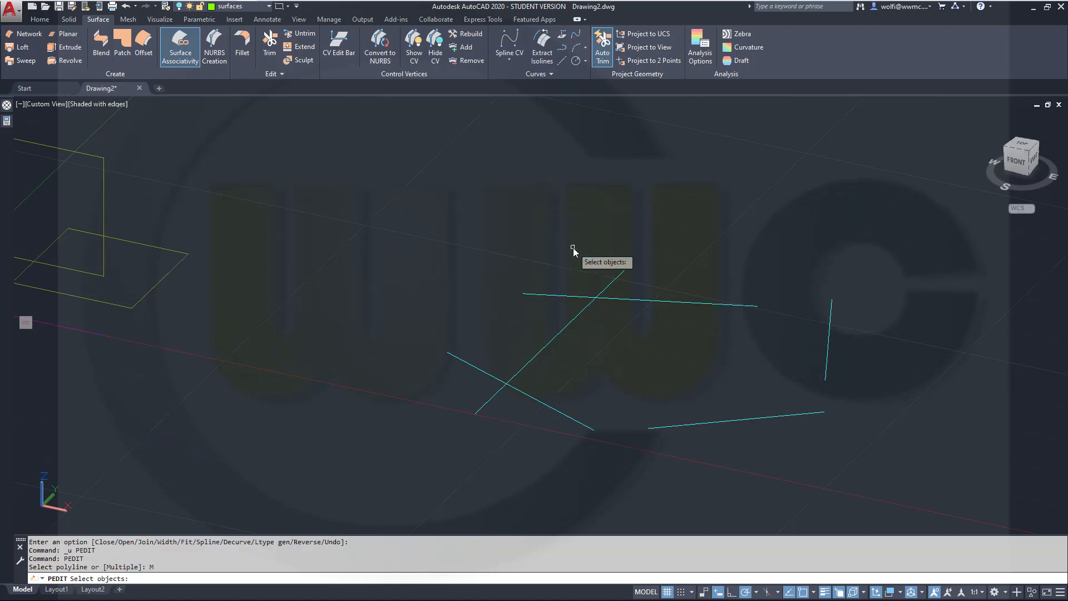
pyautogui.click(918, 483)
pyautogui.click(439, 199)
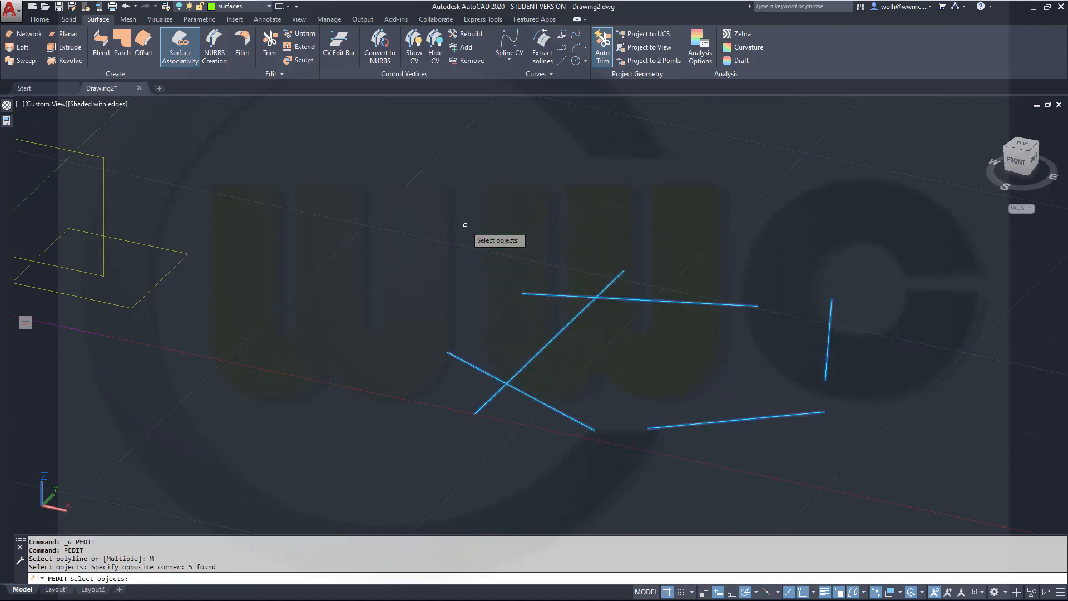
pyautogui.rightClick(528, 168)
pyautogui.click(566, 218)
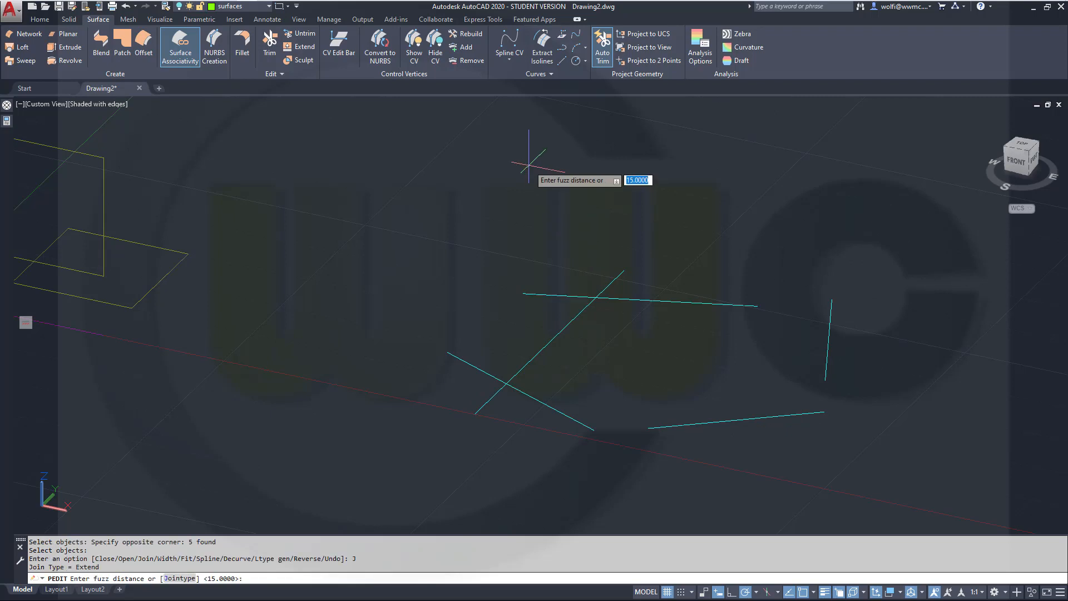
# Join the lines into one closed outline using join type Extend and a fuzz distance of 200
pyautogui.write('200')
pyautogui.rightClick(528, 165)
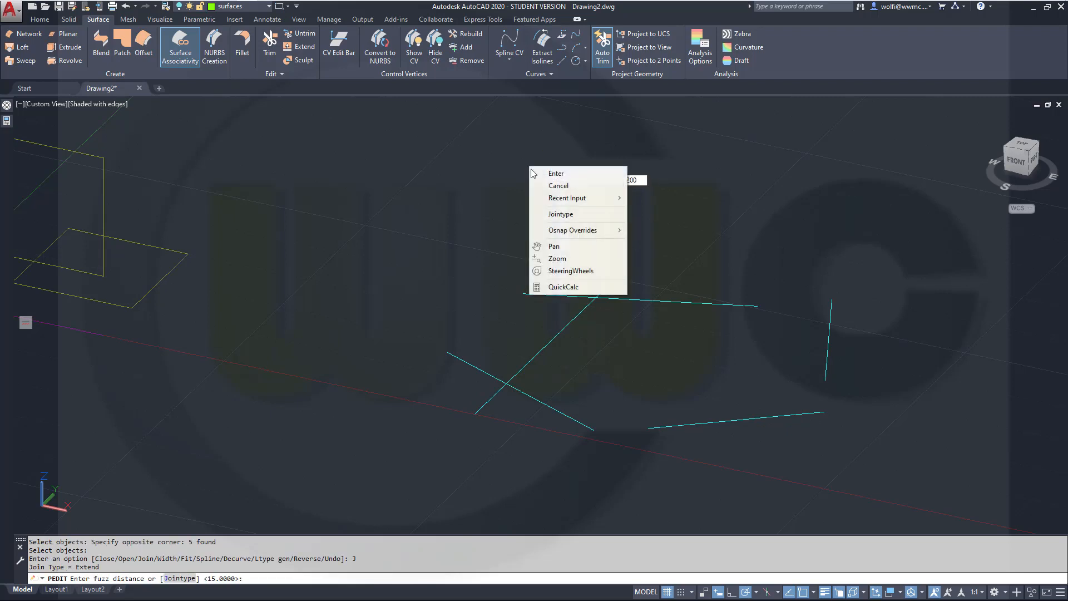
pyautogui.click(560, 212)
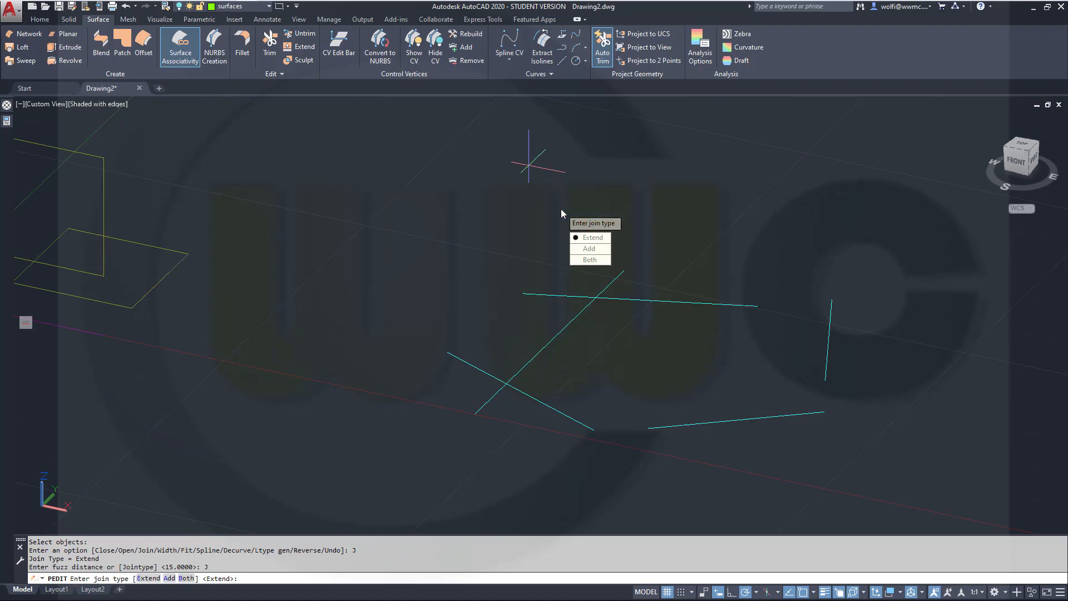
pyautogui.press('Return')
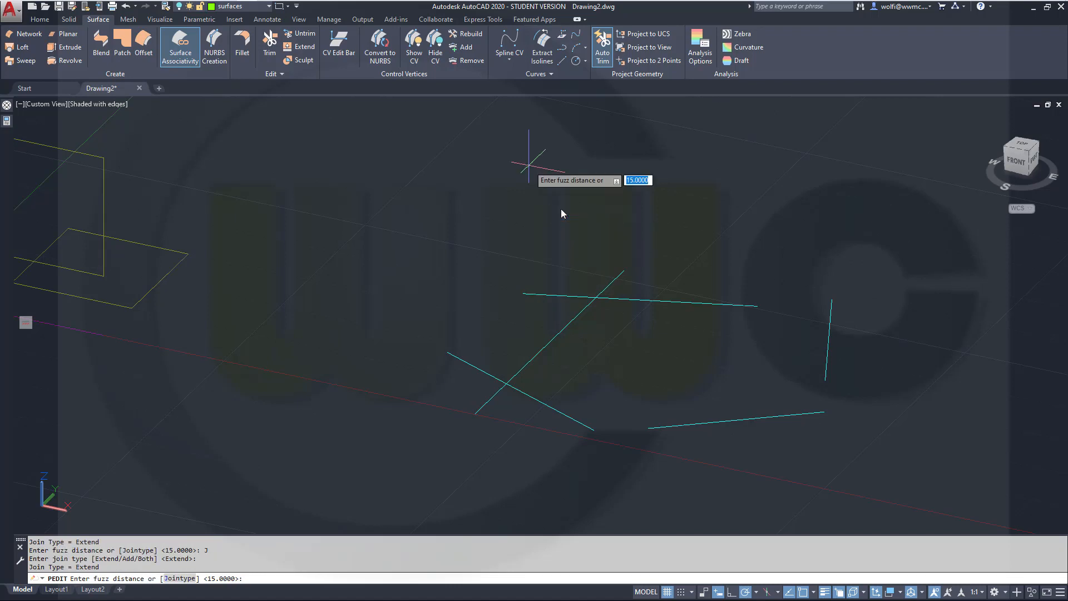
pyautogui.write('200')
pyautogui.press('Return')
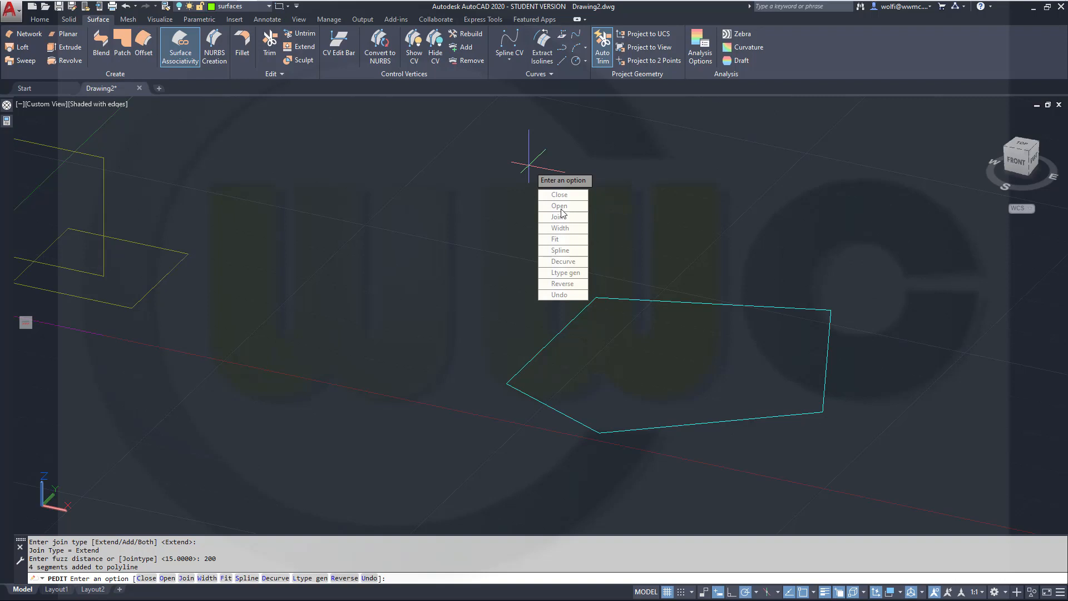
pyautogui.press('Return')
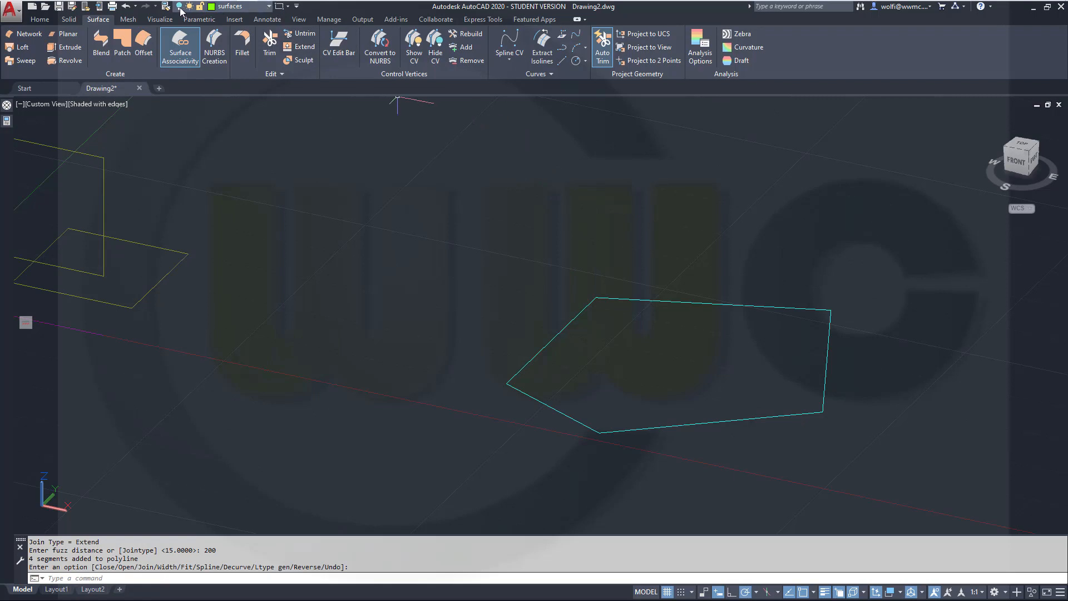
# Turn the "surfaces" layer back on to display the extruded surfaces above the joined outline
pyautogui.click(185, 11)
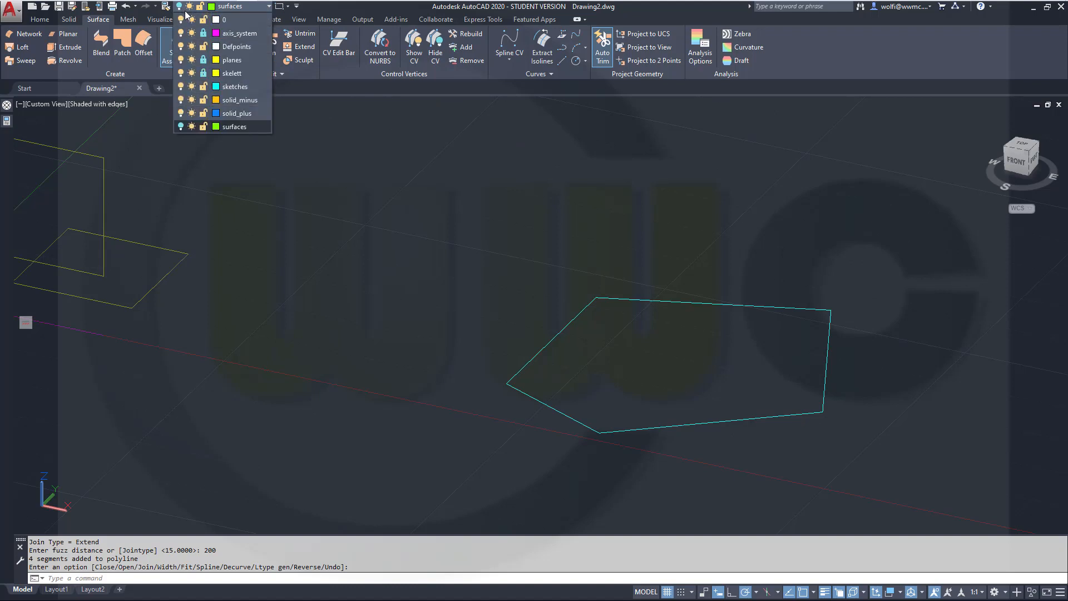
pyautogui.click(181, 127)
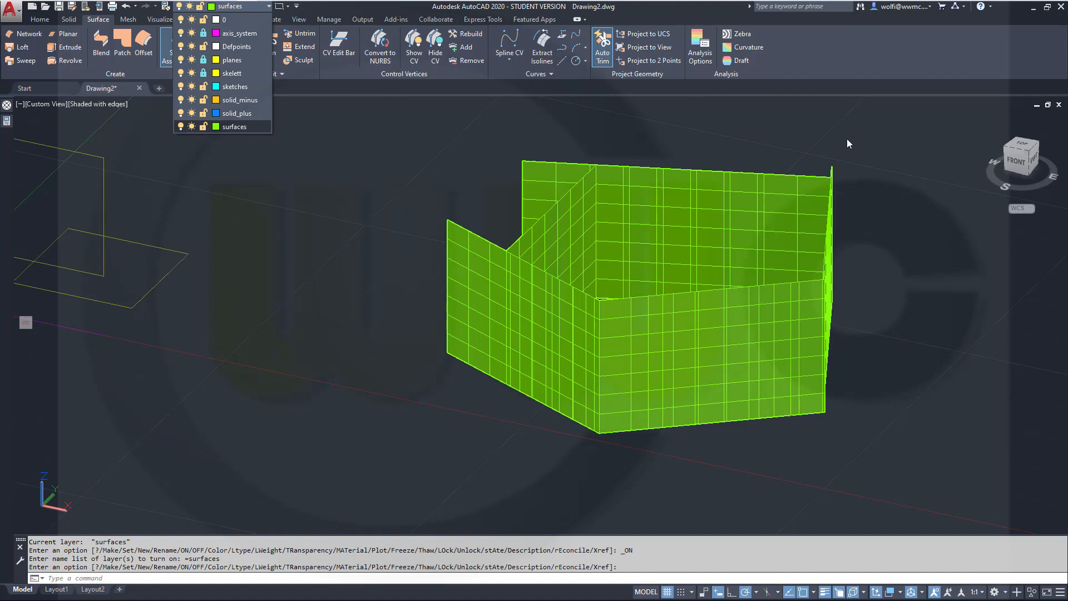
pyautogui.keyDown('shift'); pyautogui.moveTo(763, 399); pyautogui.dragTo(684, 309, button='middle'); pyautogui.keyUp('shift')
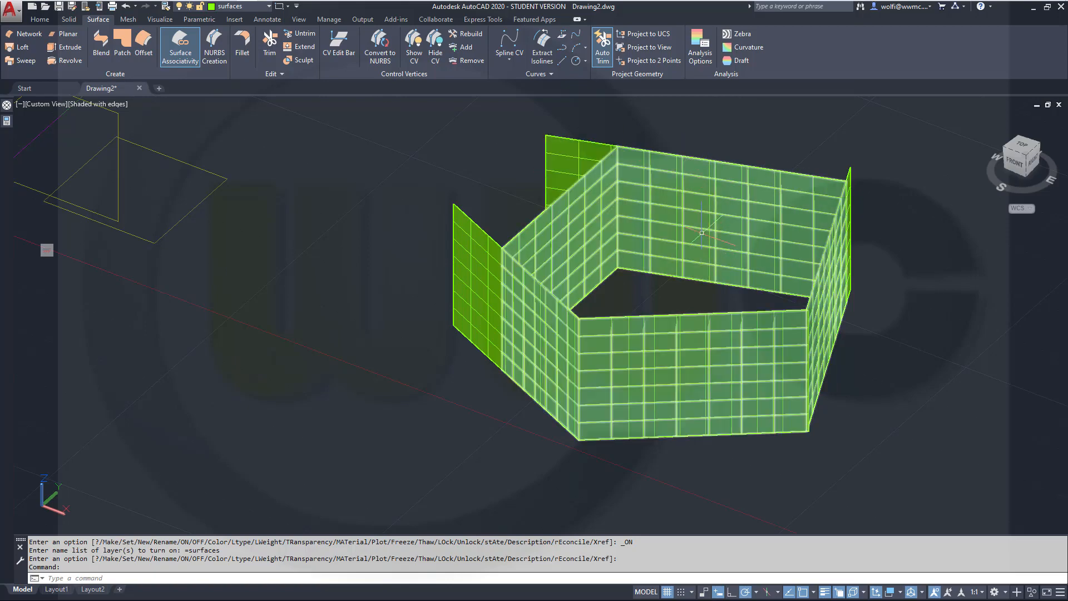
# Isolate the single closed wall surface that follows the joined outline, hiding the leftover surface pieces
pyautogui.click(1031, 593)
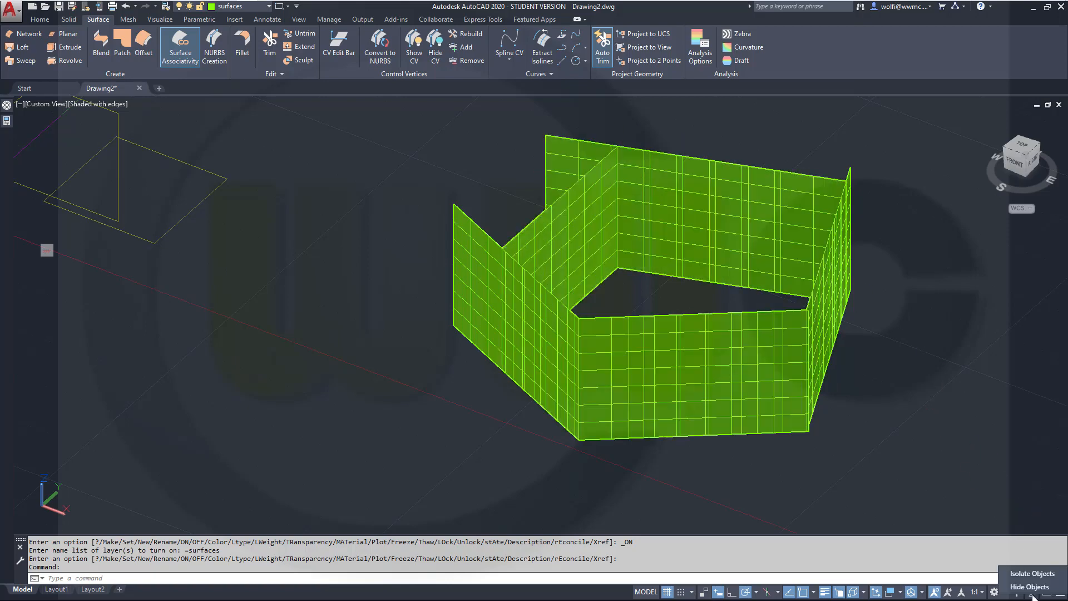
pyautogui.click(1031, 573)
pyautogui.click(747, 218)
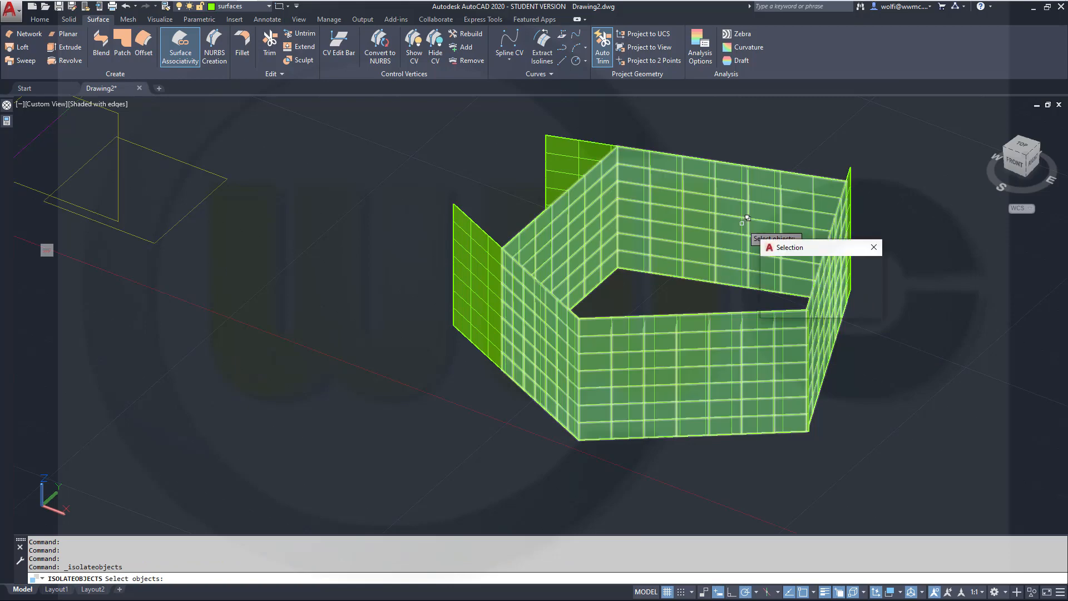
pyautogui.click(779, 263)
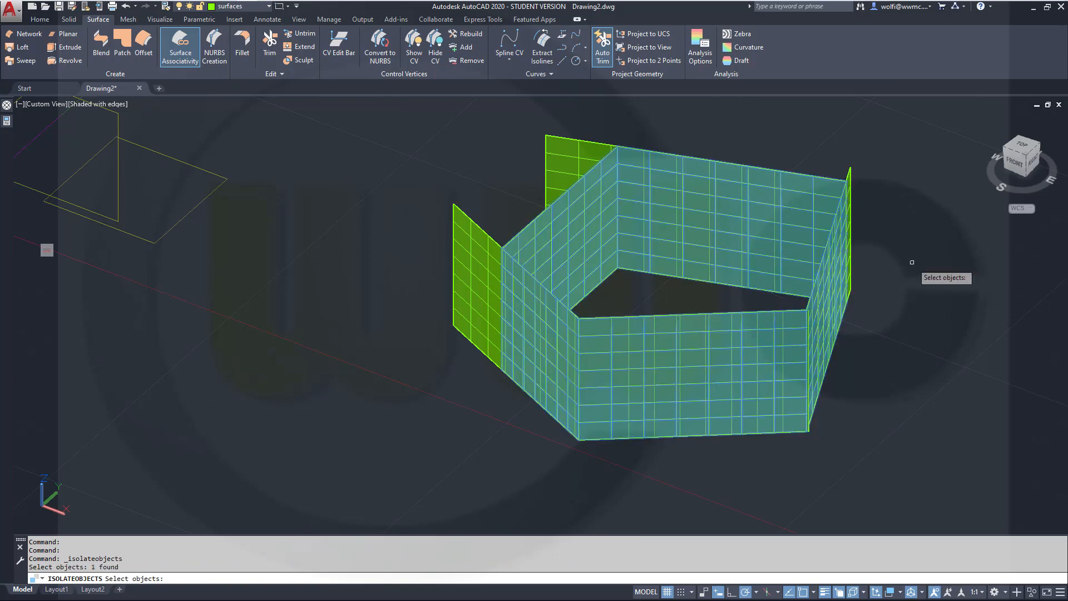
pyautogui.press('Return')
pyautogui.keyDown('shift'); pyautogui.moveTo(924, 312); pyautogui.dragTo(797, 353, button='middle'); pyautogui.keyUp('shift')
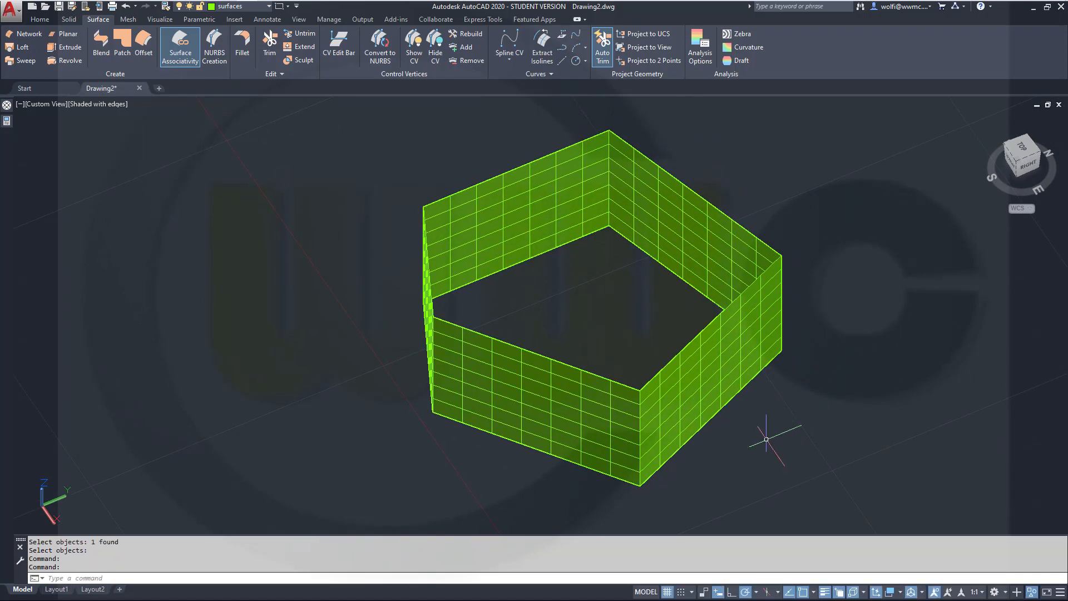
pyautogui.keyDown('shift'); pyautogui.moveTo(776, 395); pyautogui.dragTo(840, 328, button='middle'); pyautogui.keyUp('shift')
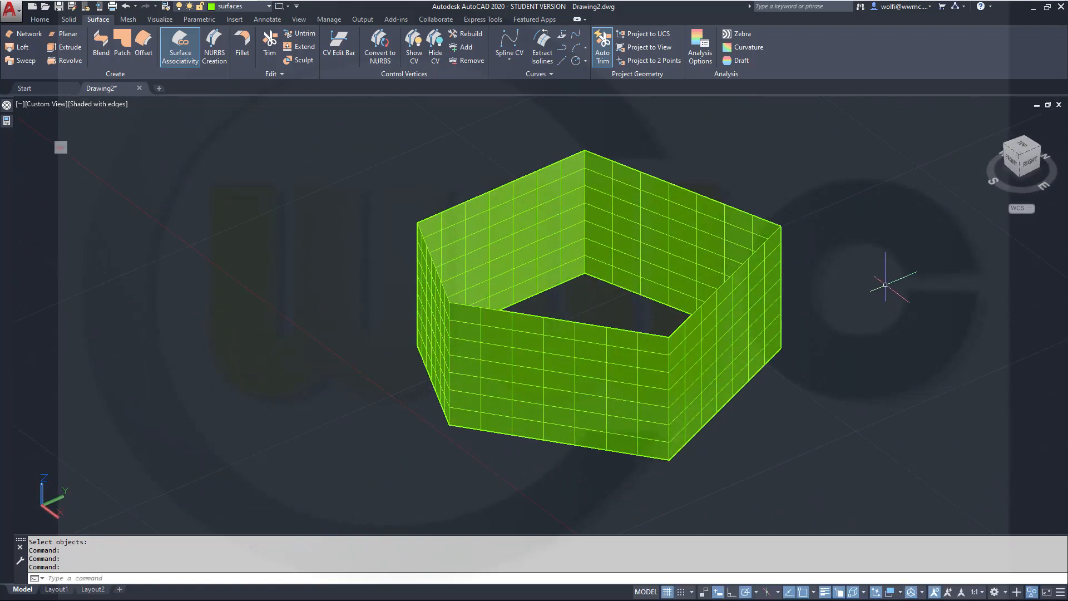
# Check the DELOBJ system variable and keep its current value
pyautogui.write('DELO')
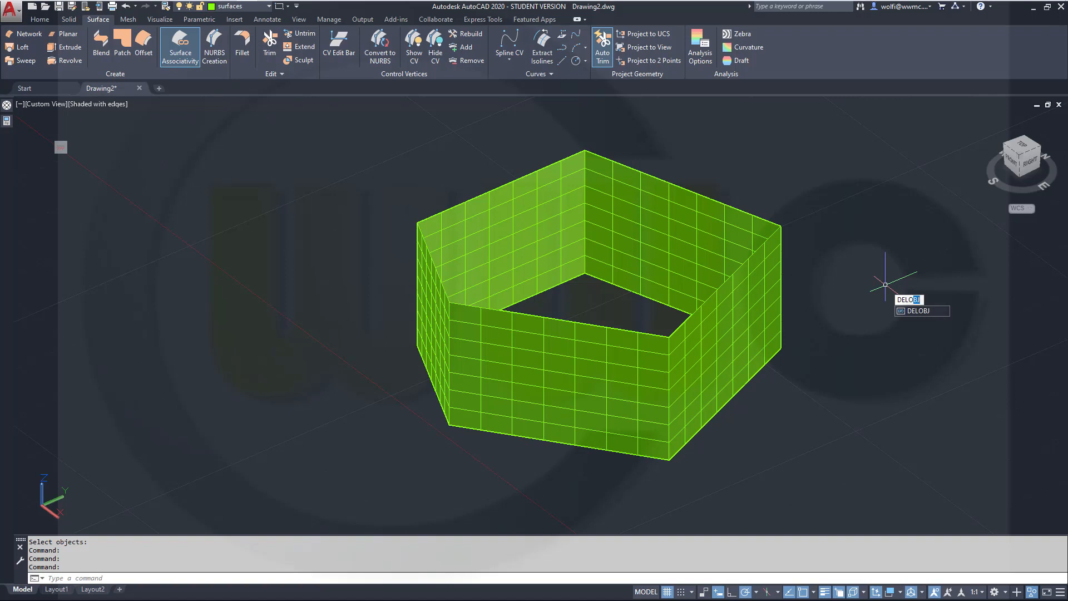
pyautogui.press('Return')
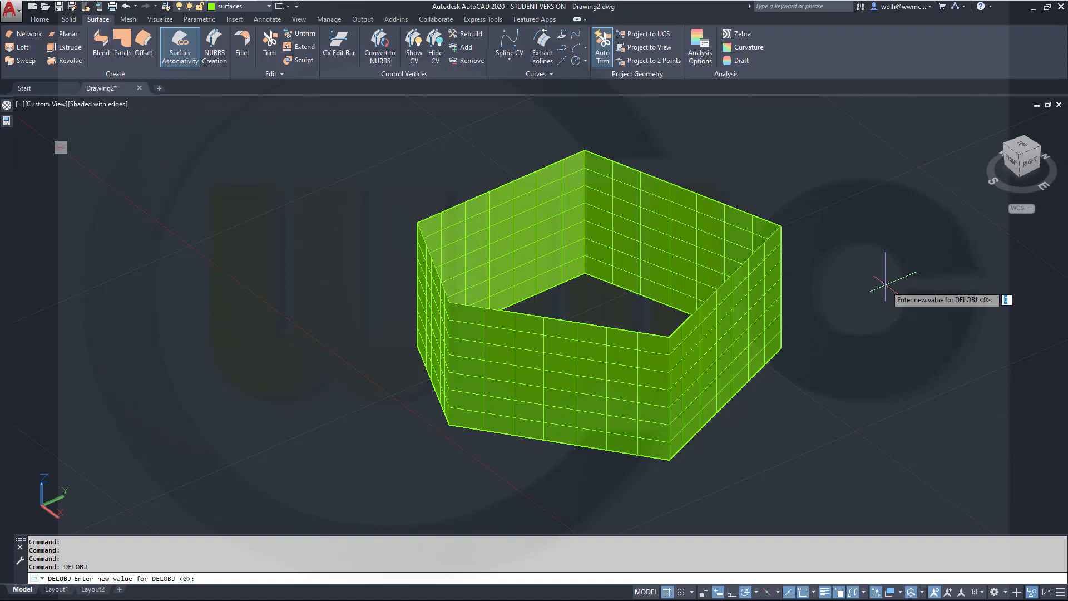
pyautogui.press('Return')
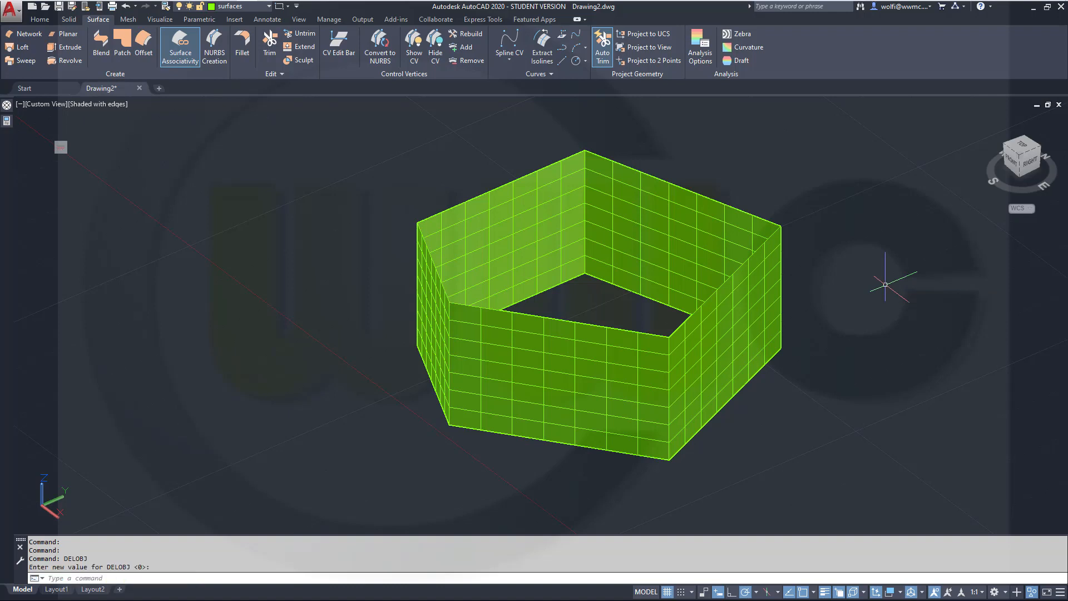